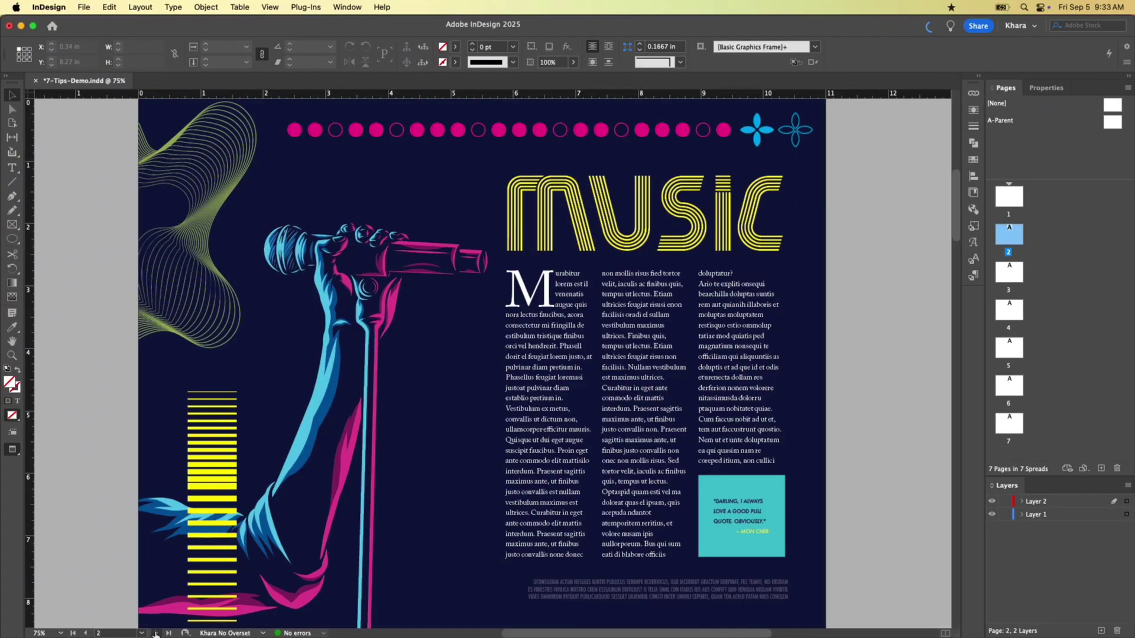
Advance three pages with the Next Page button to reach page 5.
click(155, 633)
click(155, 632)
click(155, 633)
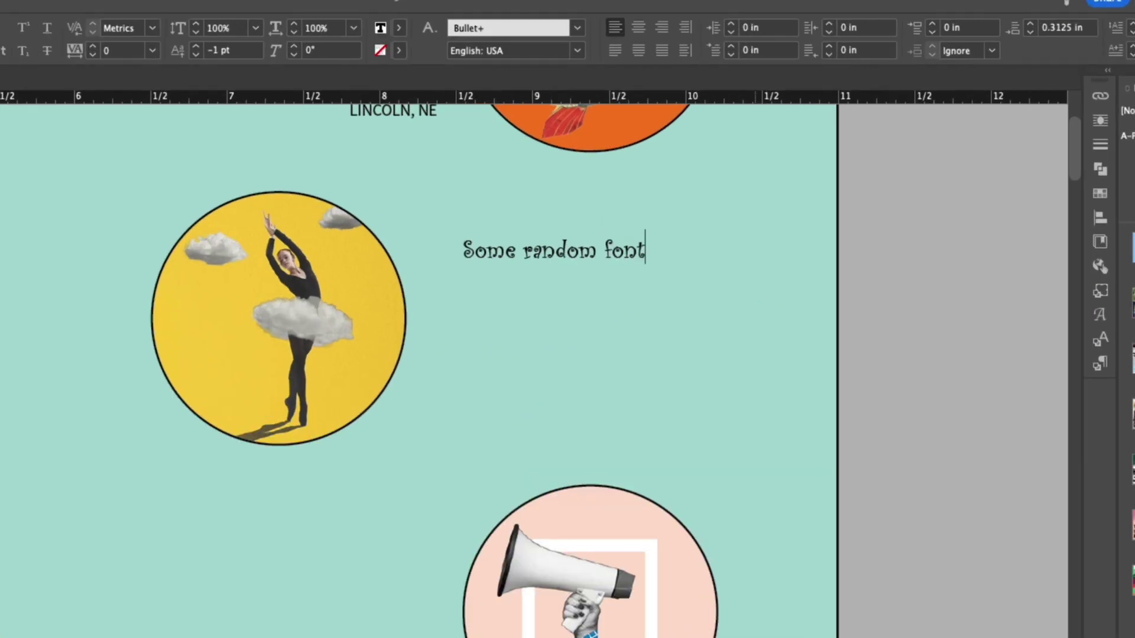
Type 'Some random font?!?!?!?!', make Proxima Nova Condensed Bold the default font, and close the document.
text(?!?!?!?!)
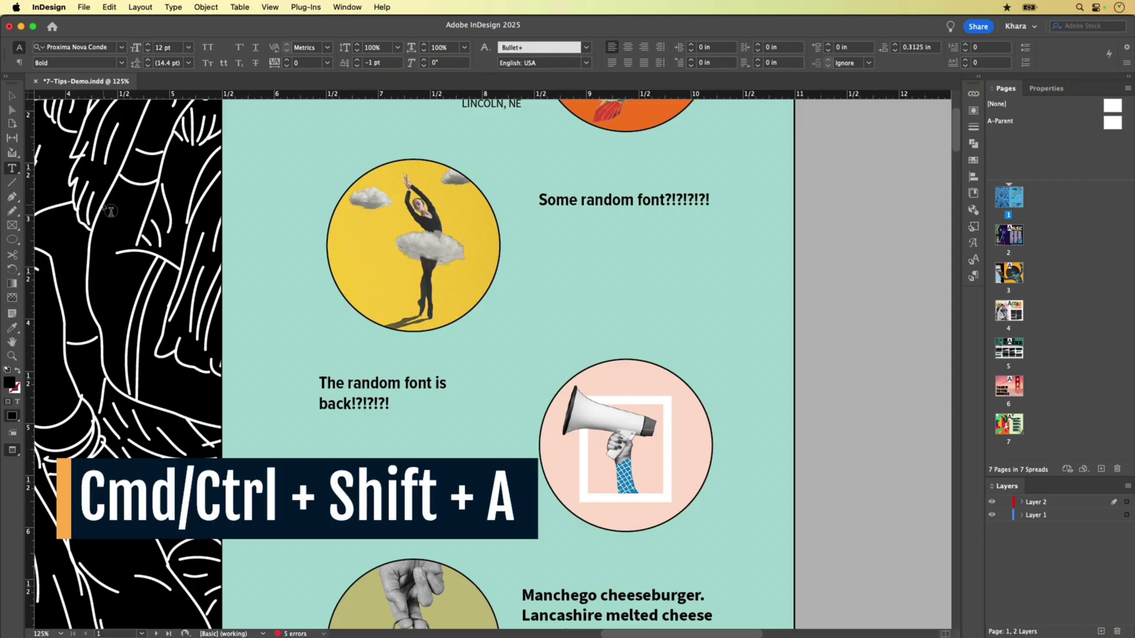
key(super+shift+a)
click(81, 48)
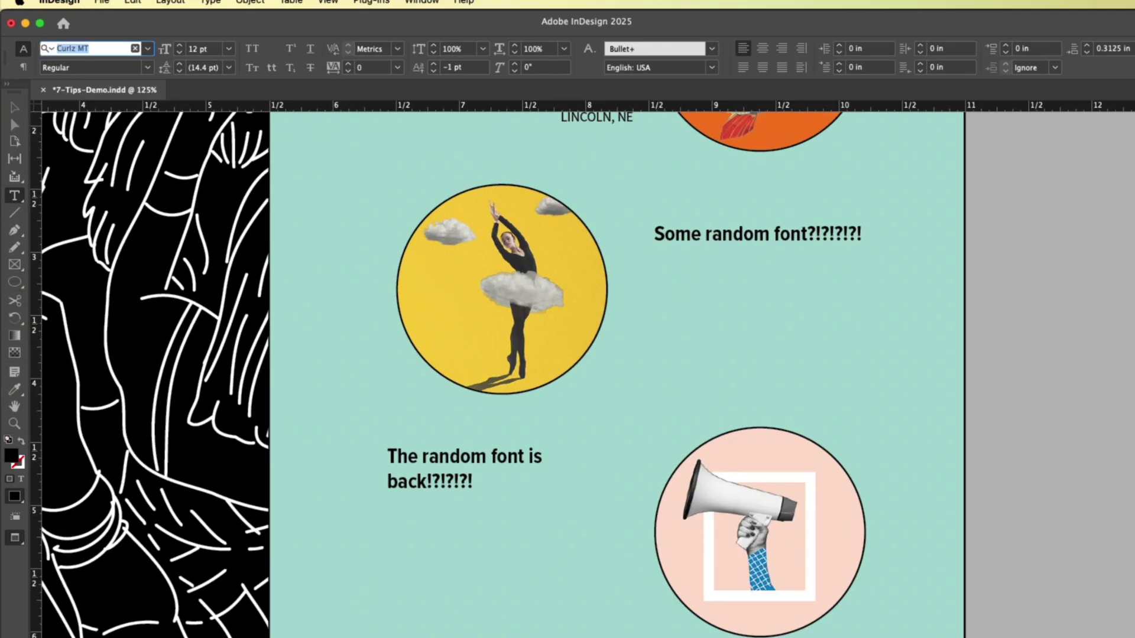
text(proxima)
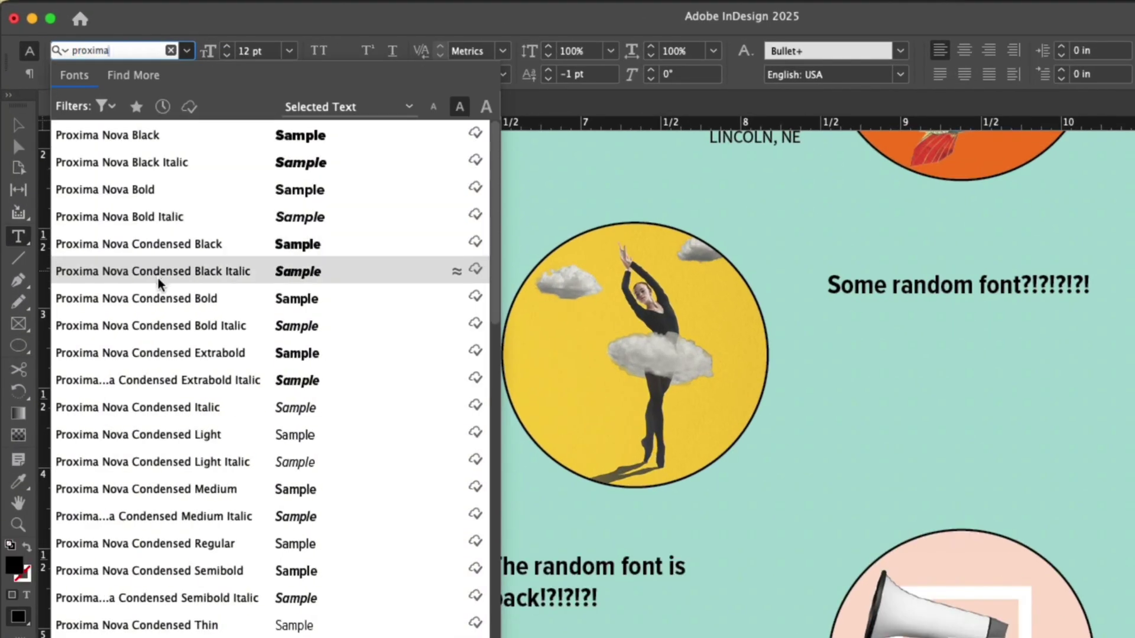
click(158, 298)
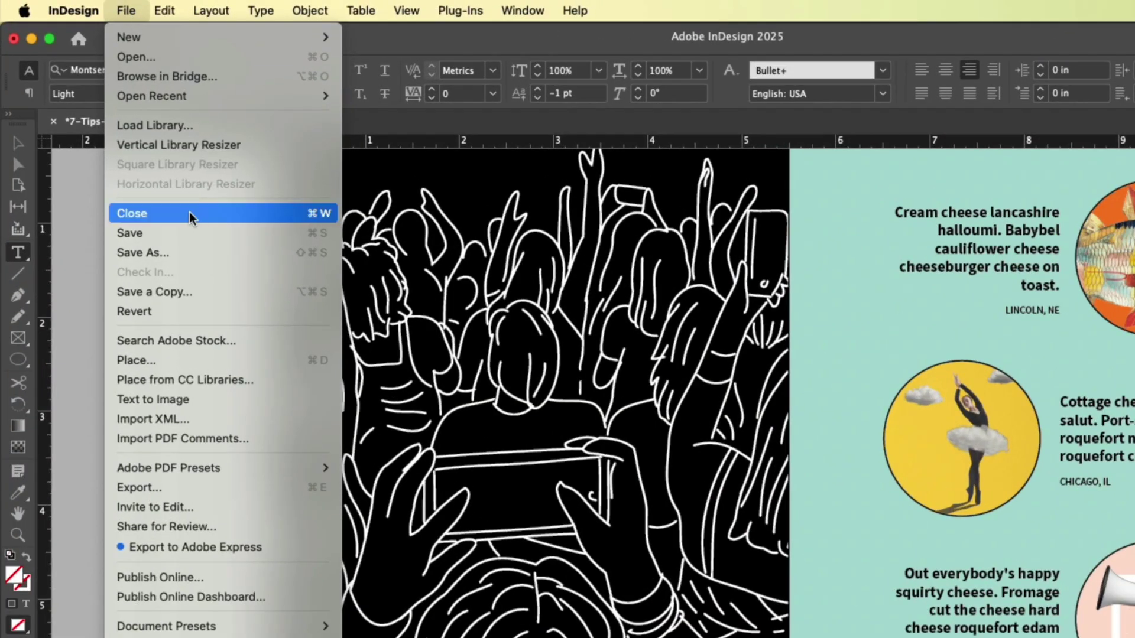
click(192, 215)
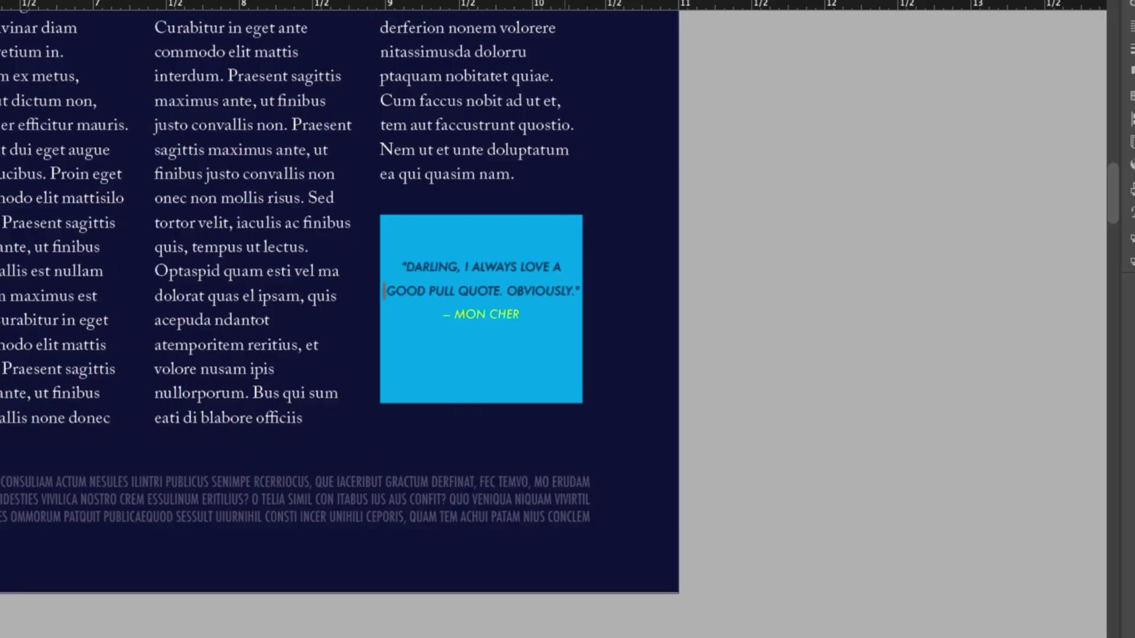
Rebreak the pull quote so GOOD joins the first line and A GOOD starts a new line.
key(BackSpace)
key(shift+Return)
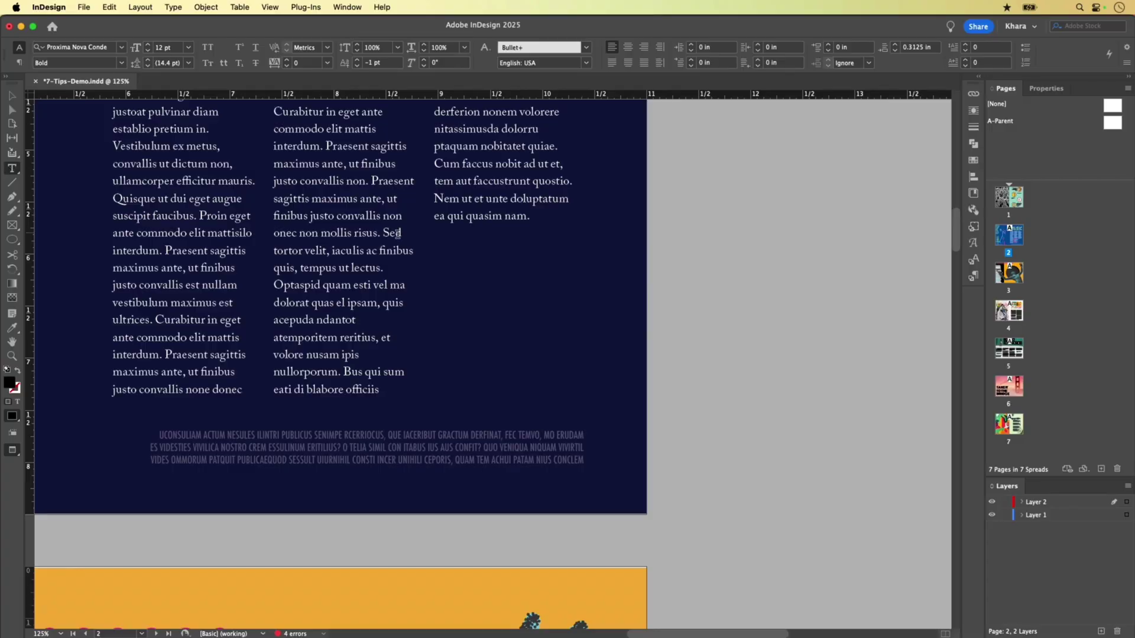
Draw a text frame below the third column and paste the pull quote into it.
key(f)
mouse_move(433, 246)
mouse_down()
mouse_move(547, 369)
mouse_move(647, 401)
mouse_move(582, 388)
mouse_up()
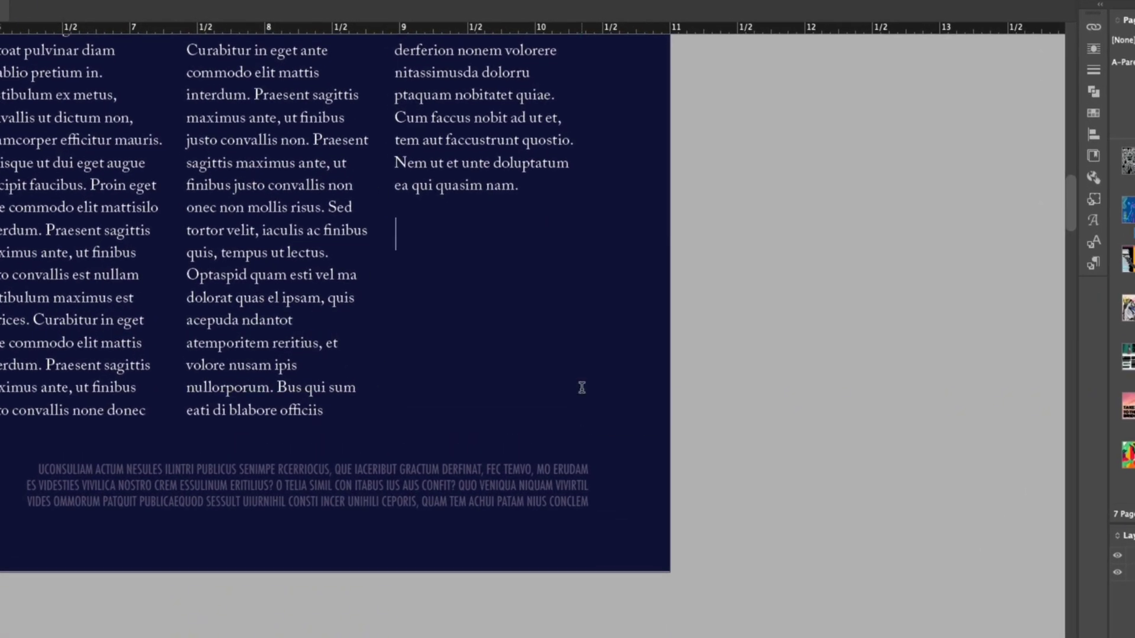
key(ctrl+v)
key(ctrl+a)
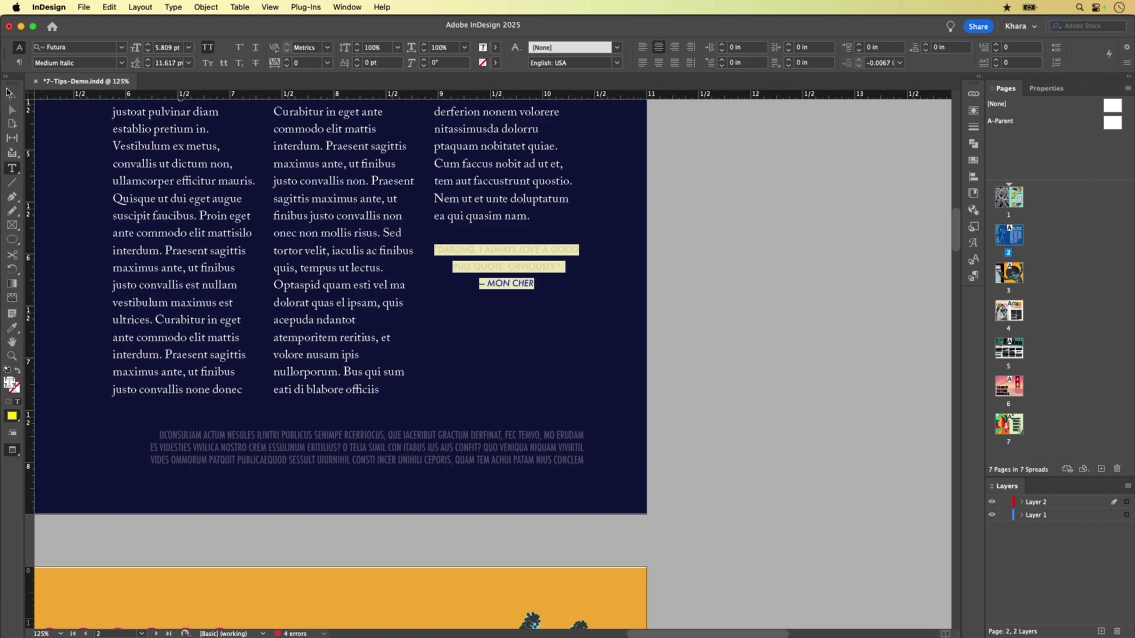
Fill the pull-quote frame with cyan.
click(9, 93)
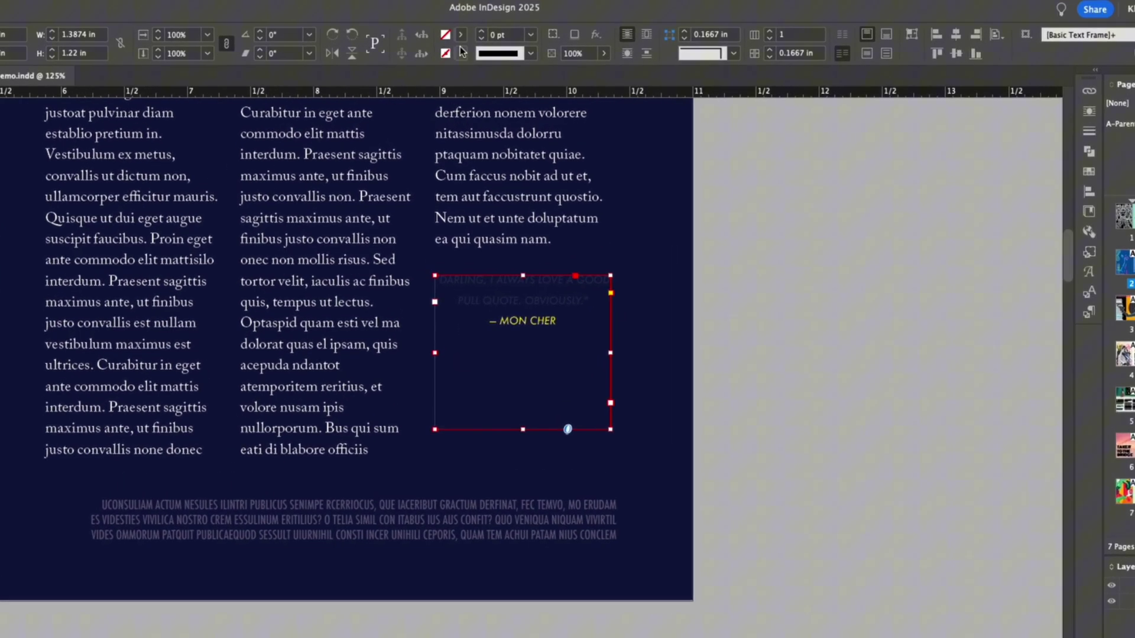
click(455, 47)
click(368, 146)
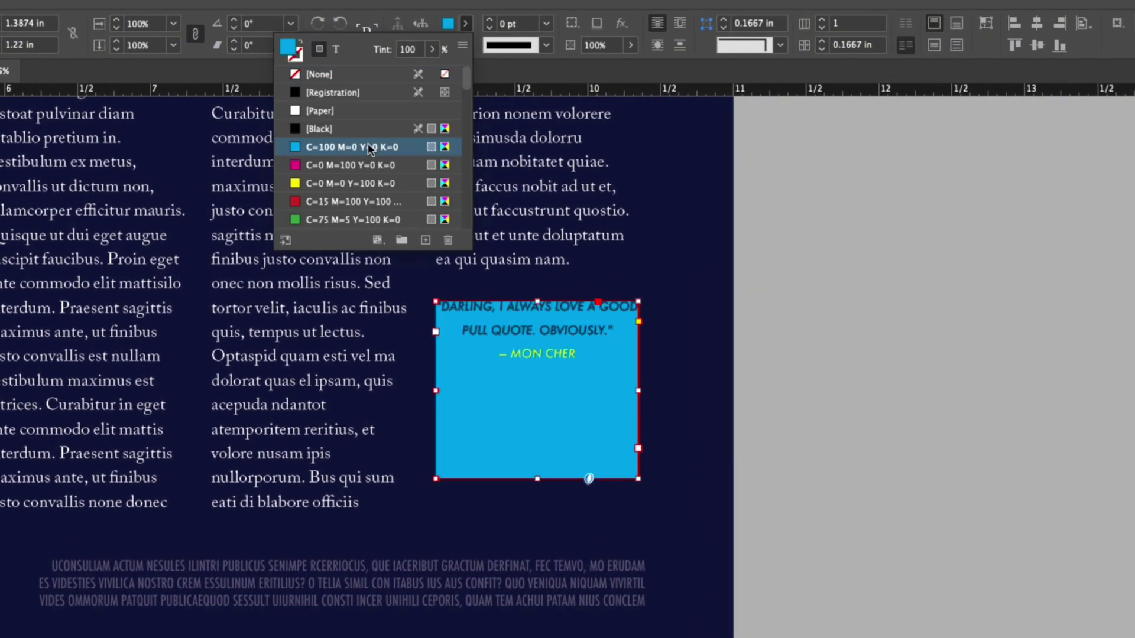
click(516, 400)
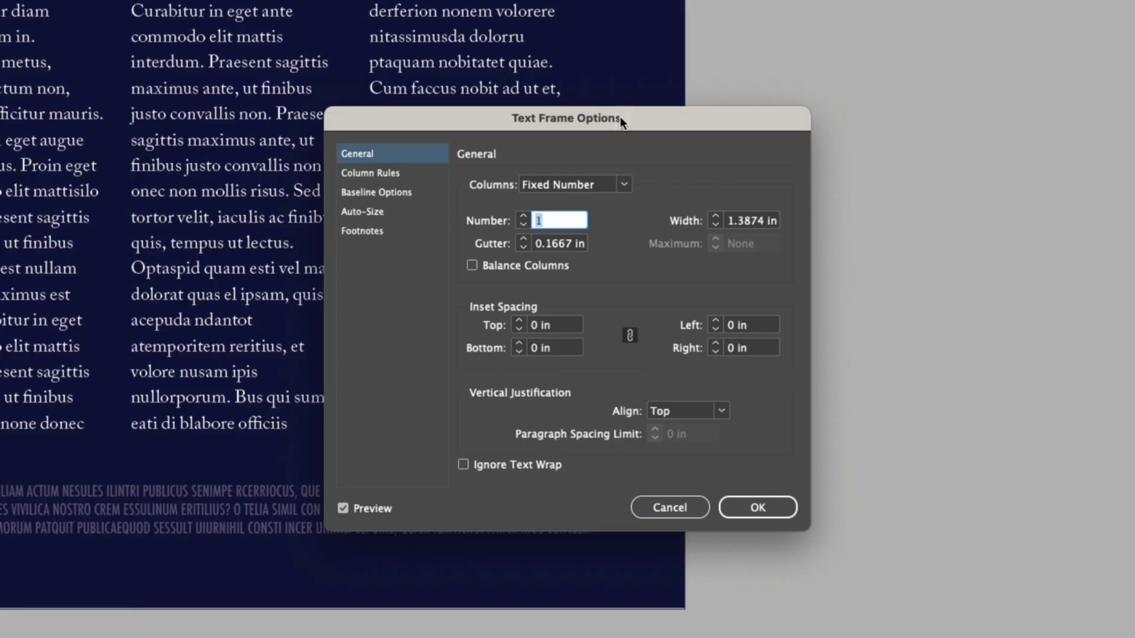
Center the quote vertically, set 0.1875 in inset spacing, adjust the first baseline offset, and apply.
drag(619, 118, 895, 54)
click(996, 346)
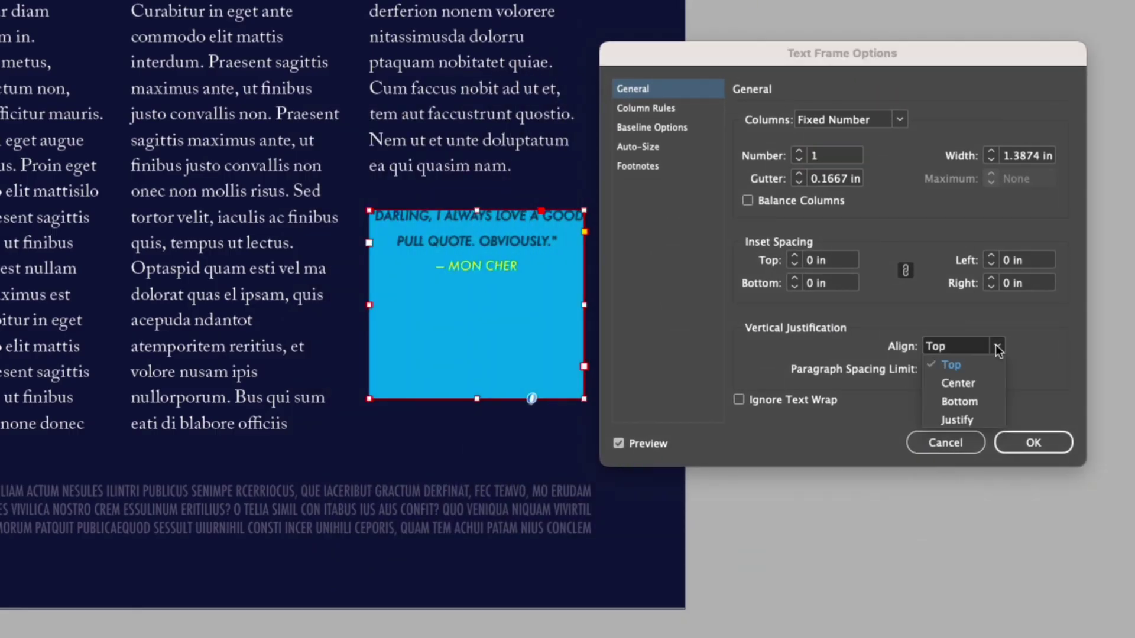
click(974, 385)
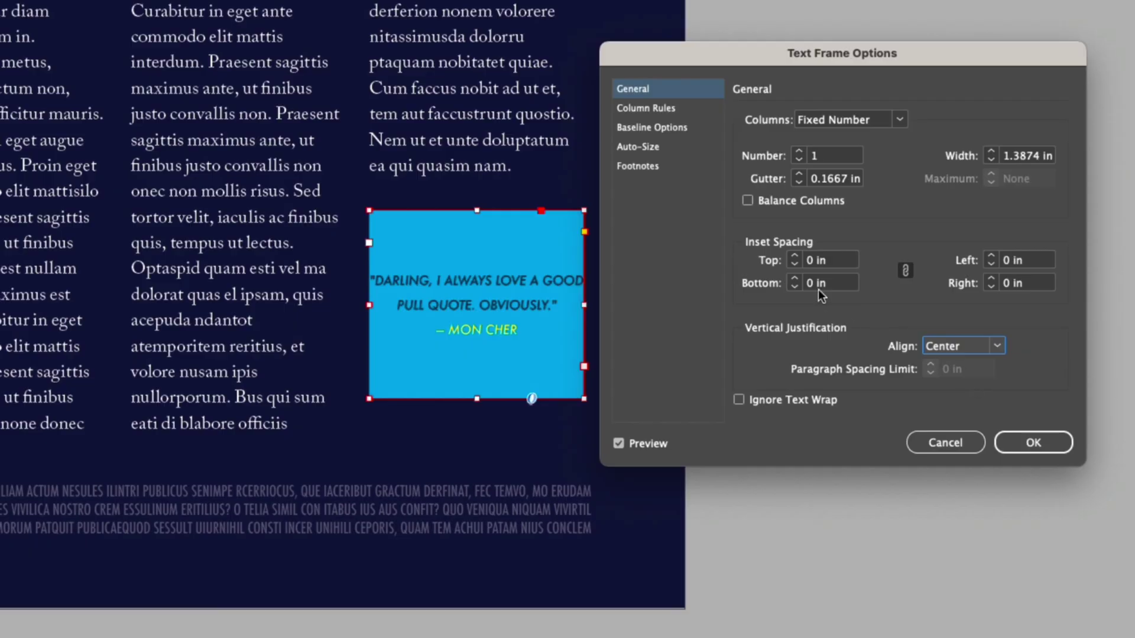
click(795, 258)
click(795, 258)
click(795, 258)
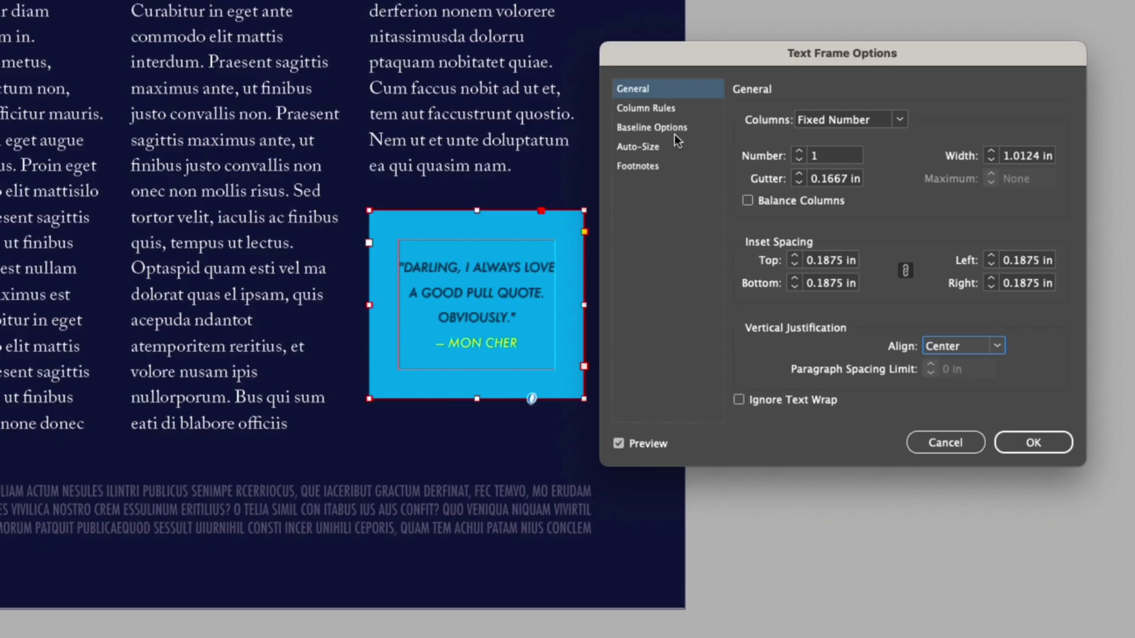
click(671, 127)
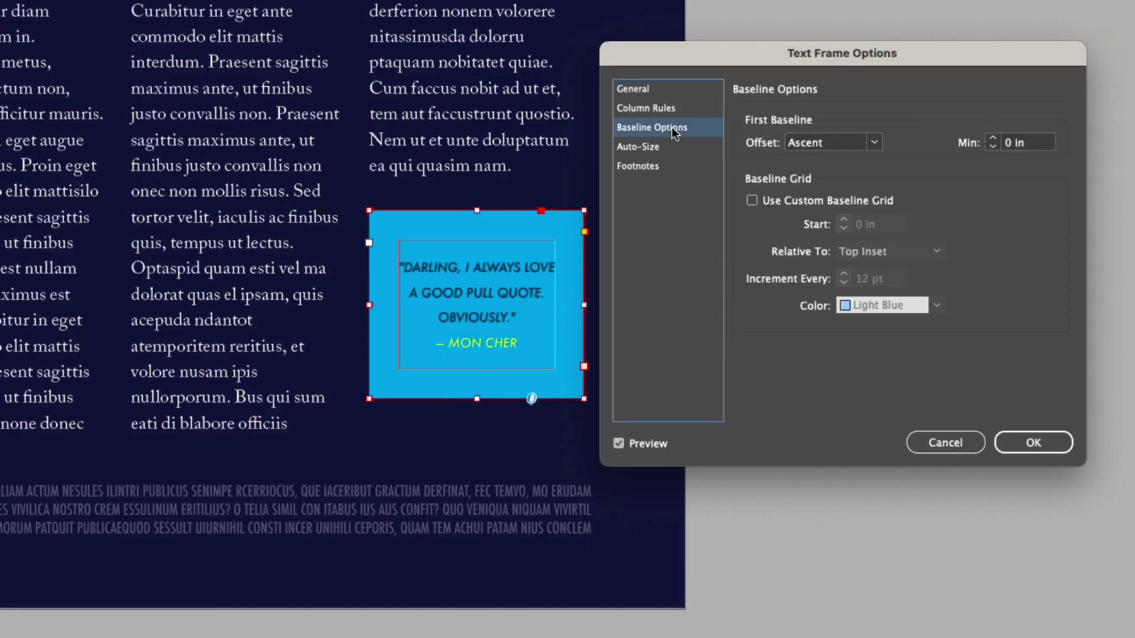
click(849, 143)
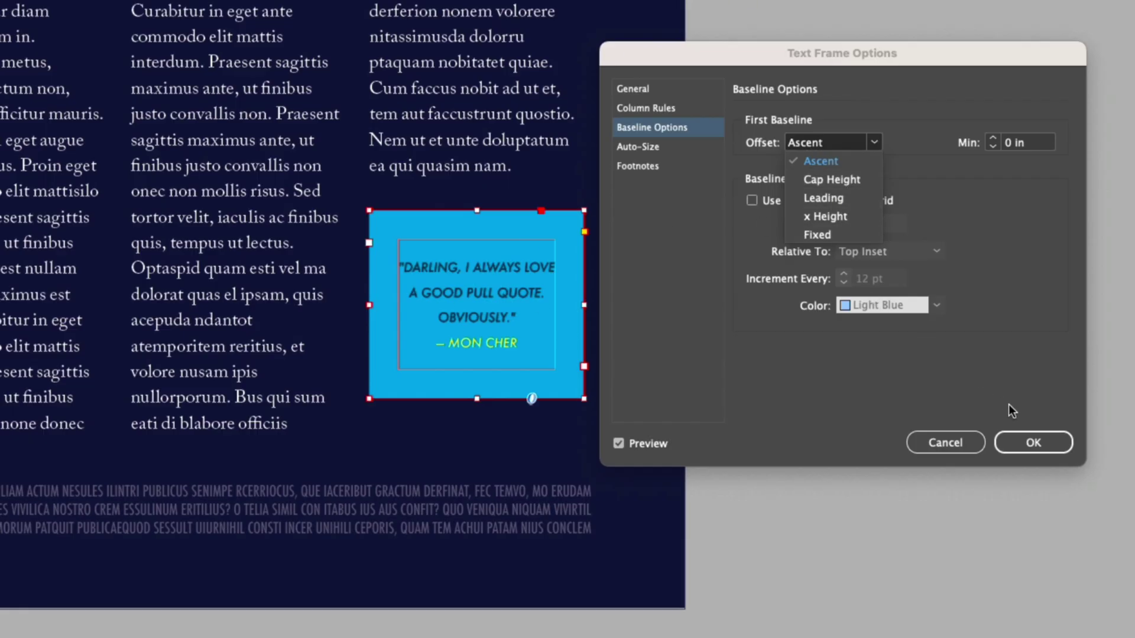
click(1015, 448)
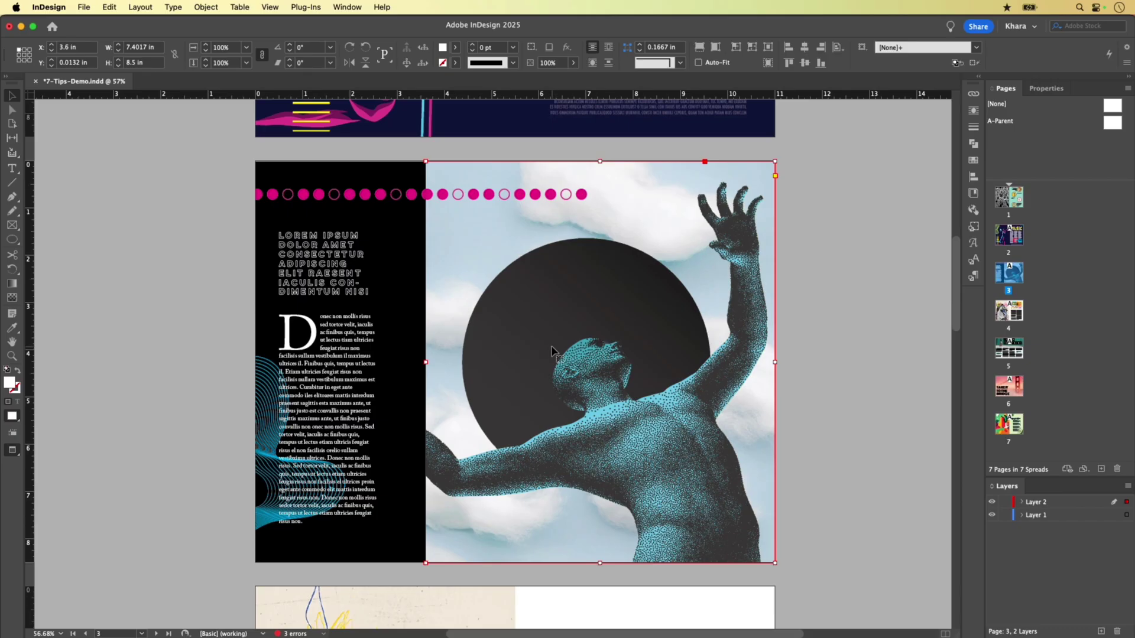
Hide the statue image's Sky and Pink layers in Object Layer Options so the orange background shows.
scroll(552, 350, right, 2)
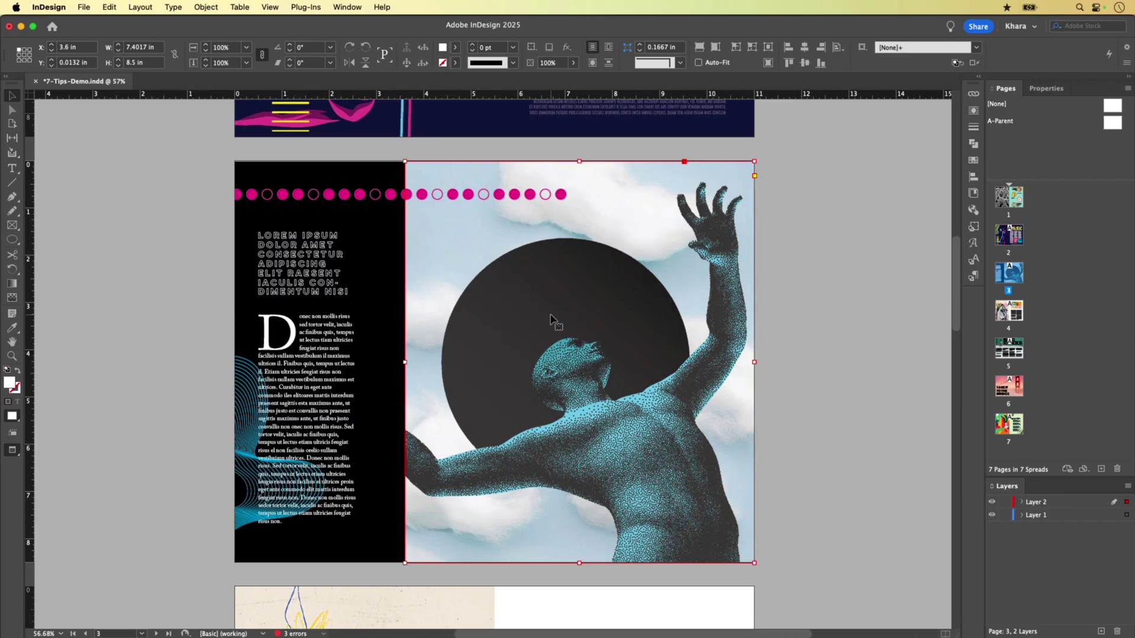
right_click(550, 319)
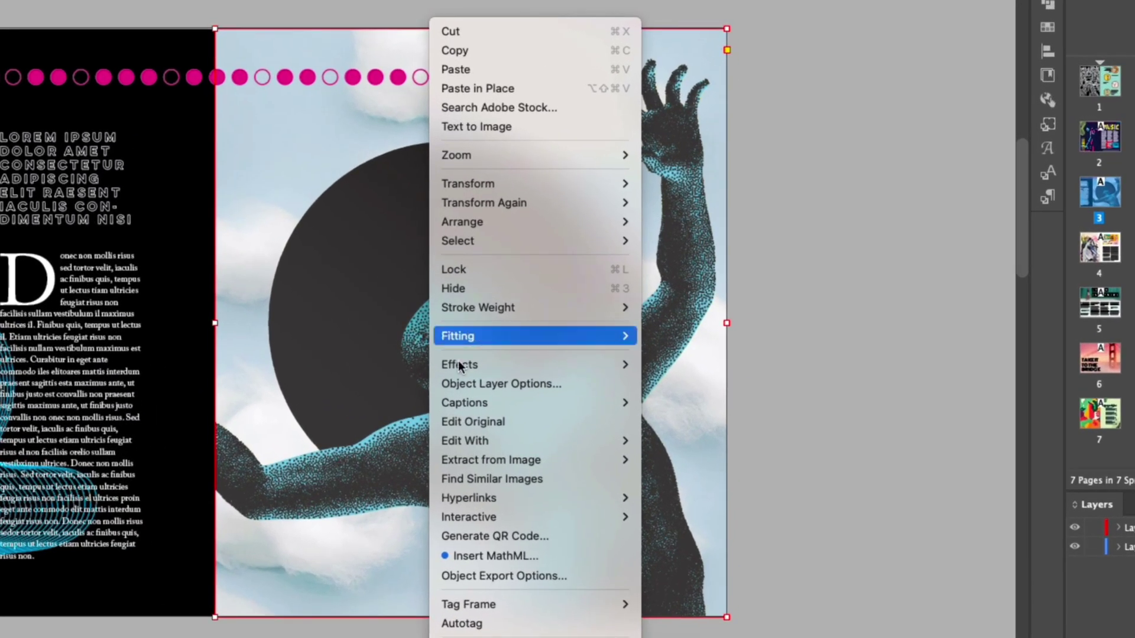
click(458, 385)
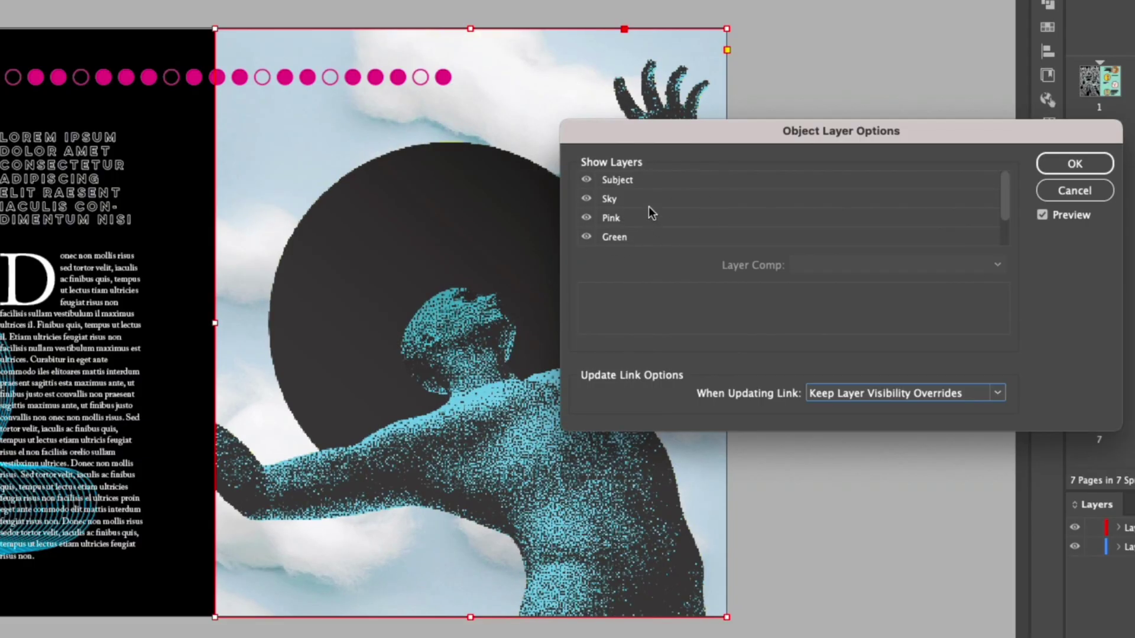
mouse_move(1004, 184)
mouse_down()
mouse_move(1004, 218)
mouse_move(994, 169)
mouse_up()
scroll(623, 230, down, 1)
click(587, 179)
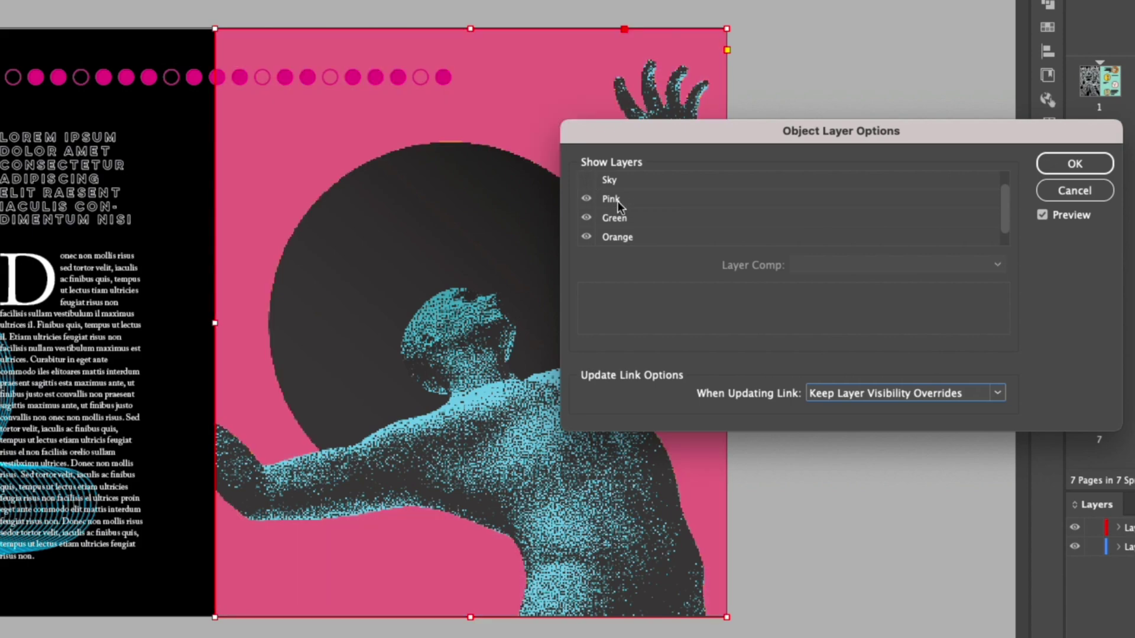
click(587, 199)
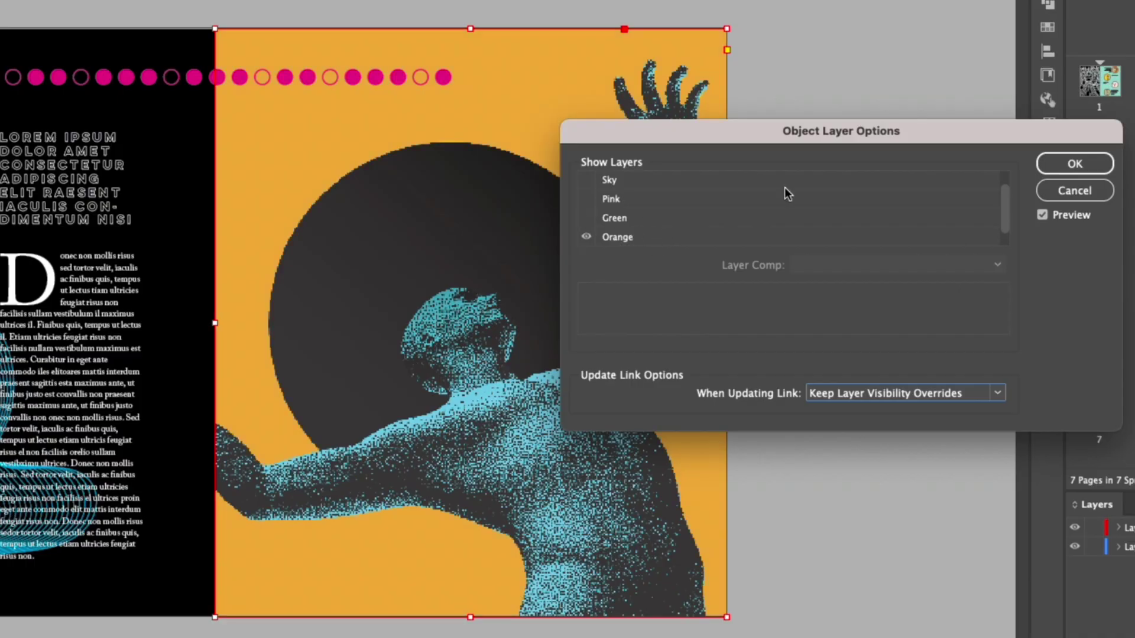
click(1073, 165)
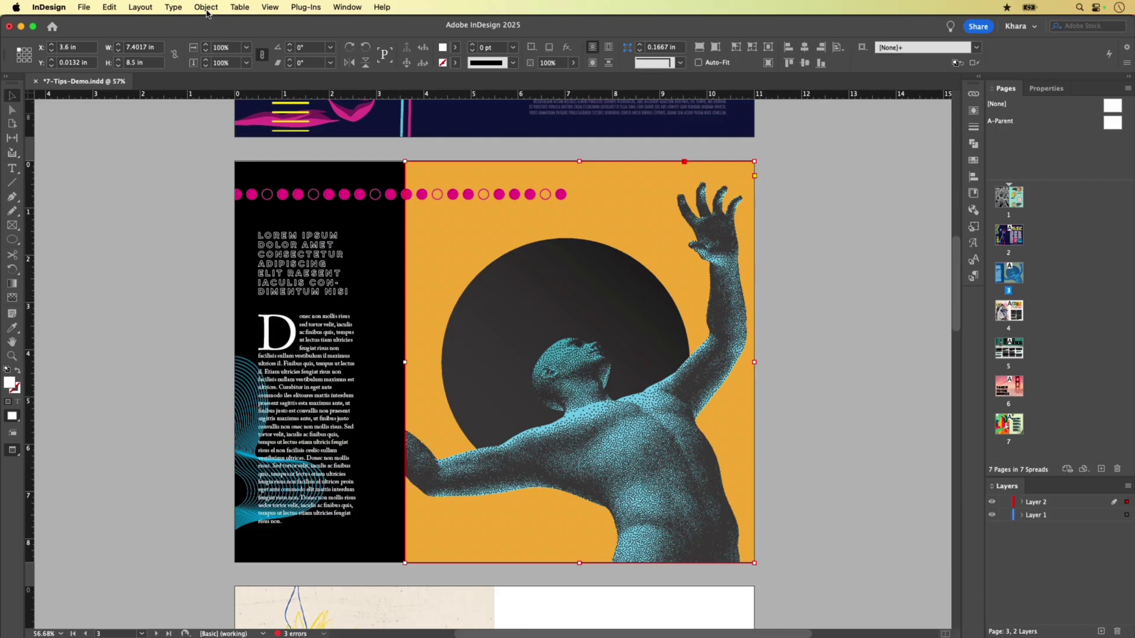
Paste a copy of the statue image in place, then undo two accidental frame moves.
click(108, 7)
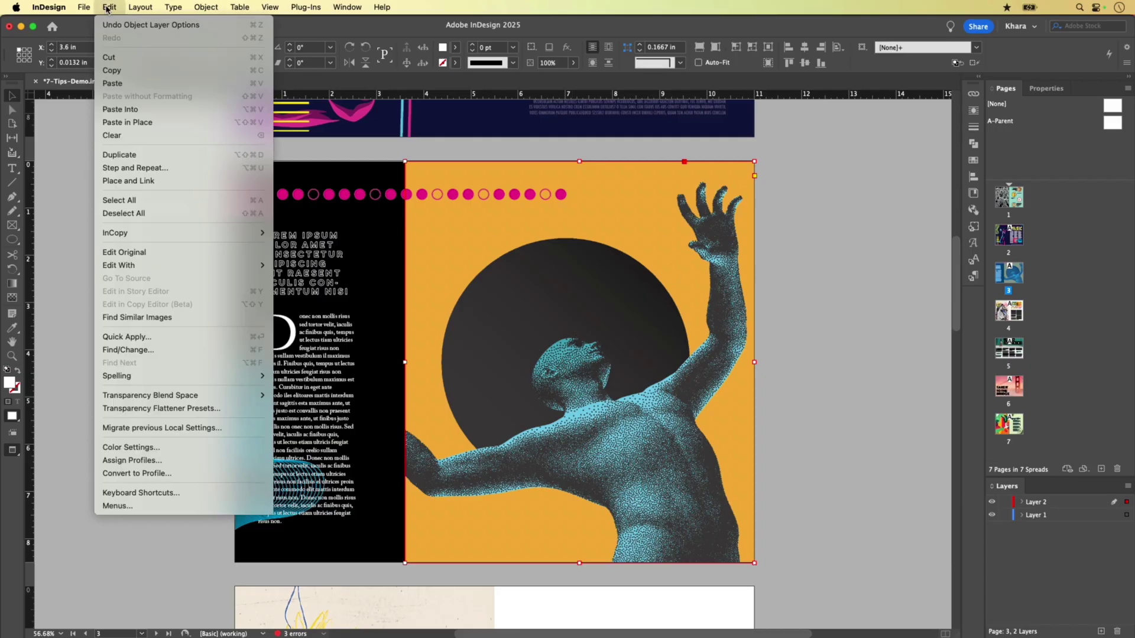
click(140, 123)
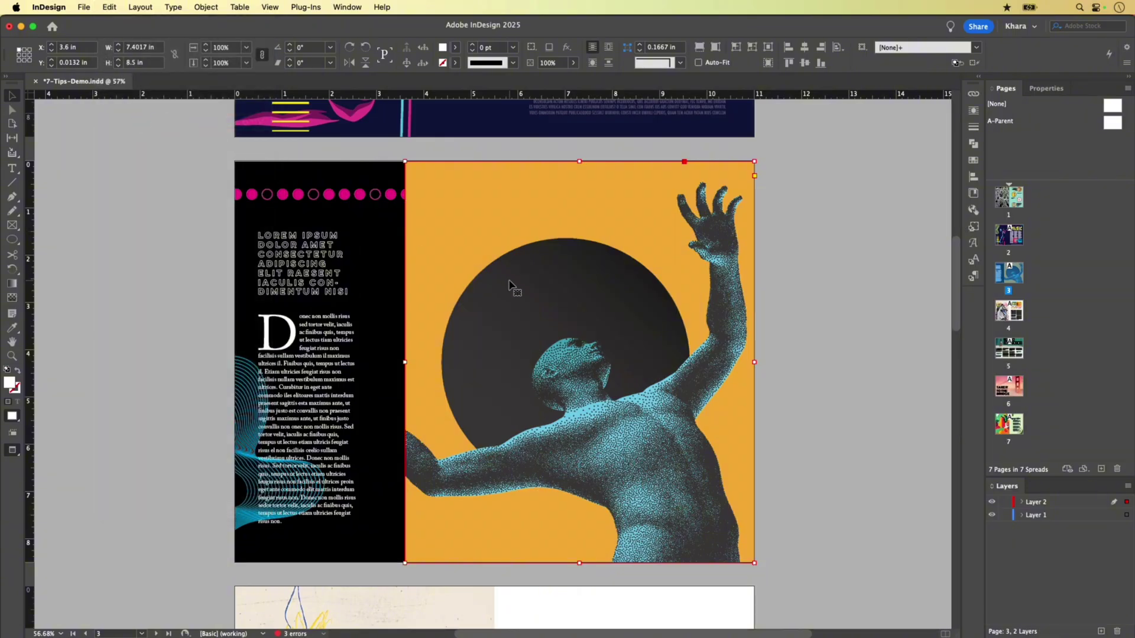
drag(510, 284, 649, 293)
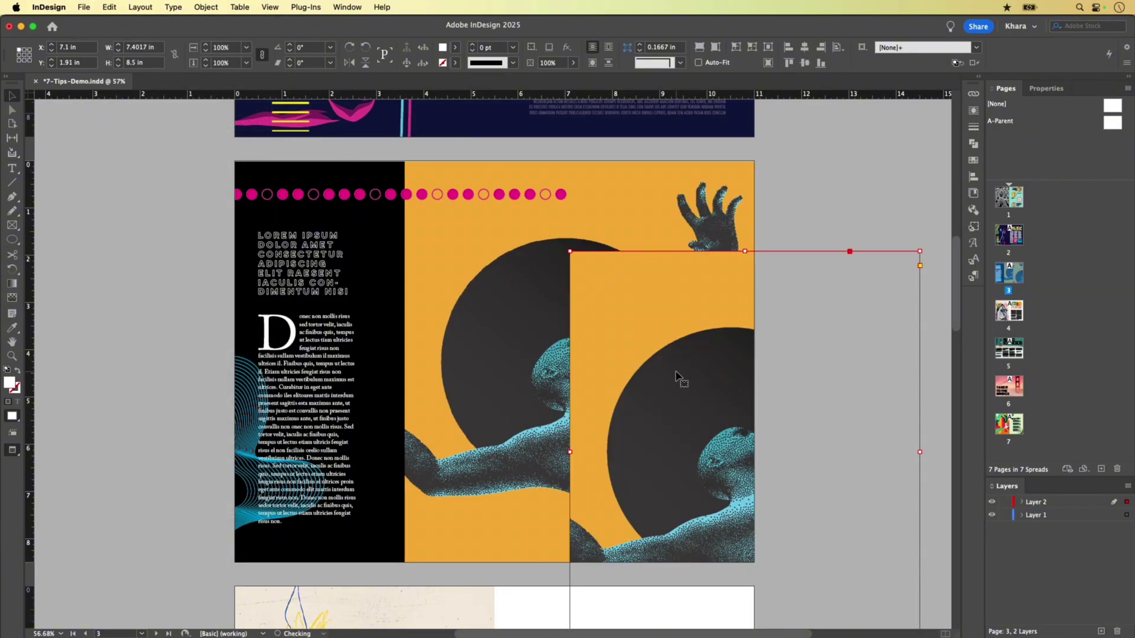
key(super+z)
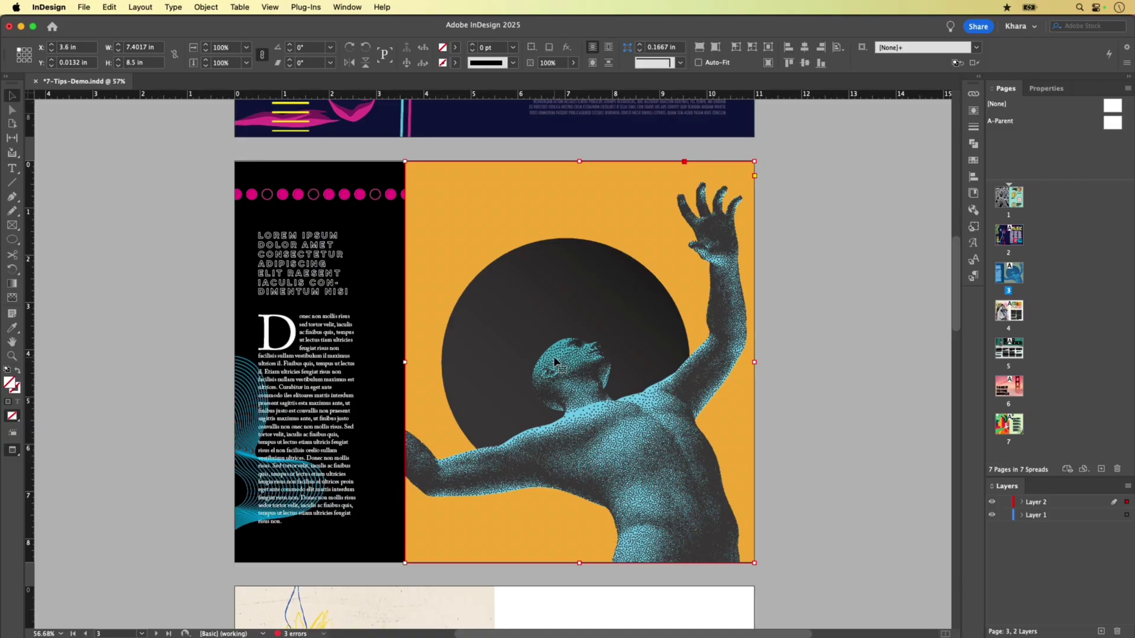
drag(556, 362, 650, 362)
key(super+z)
Hide the placed image's Orange layer through Object Layer Options.
right_click(565, 350)
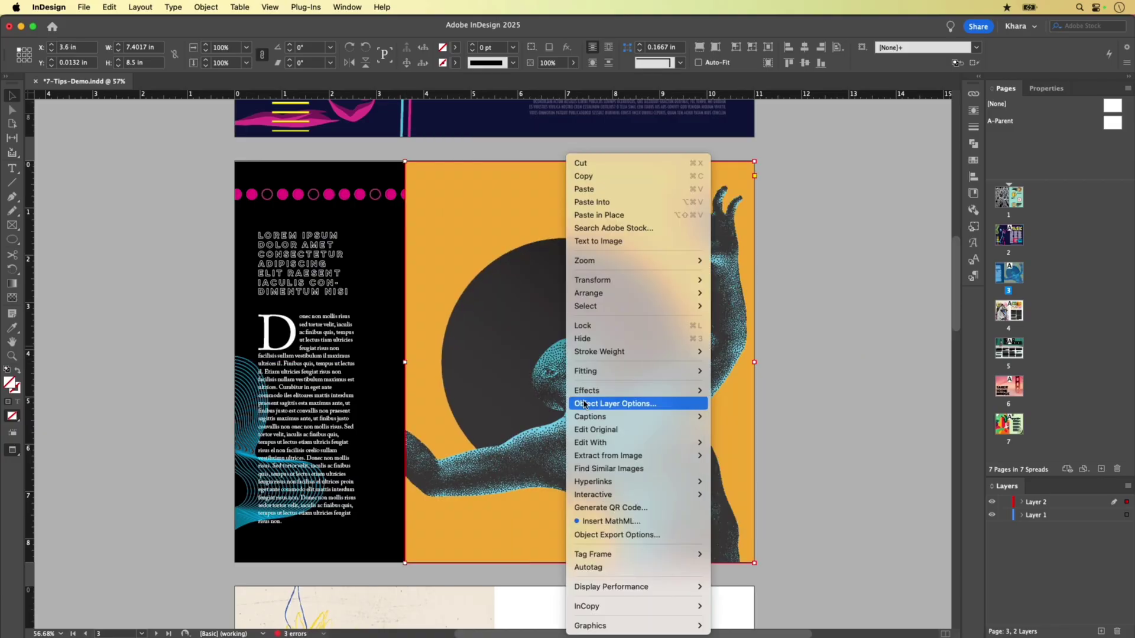
click(585, 404)
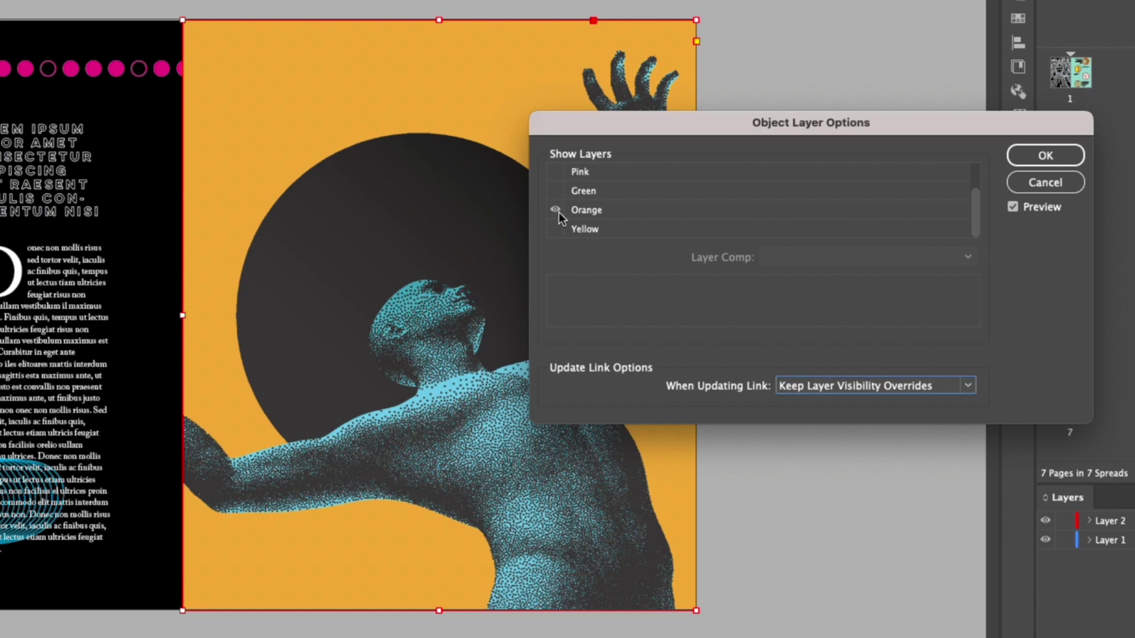
click(555, 211)
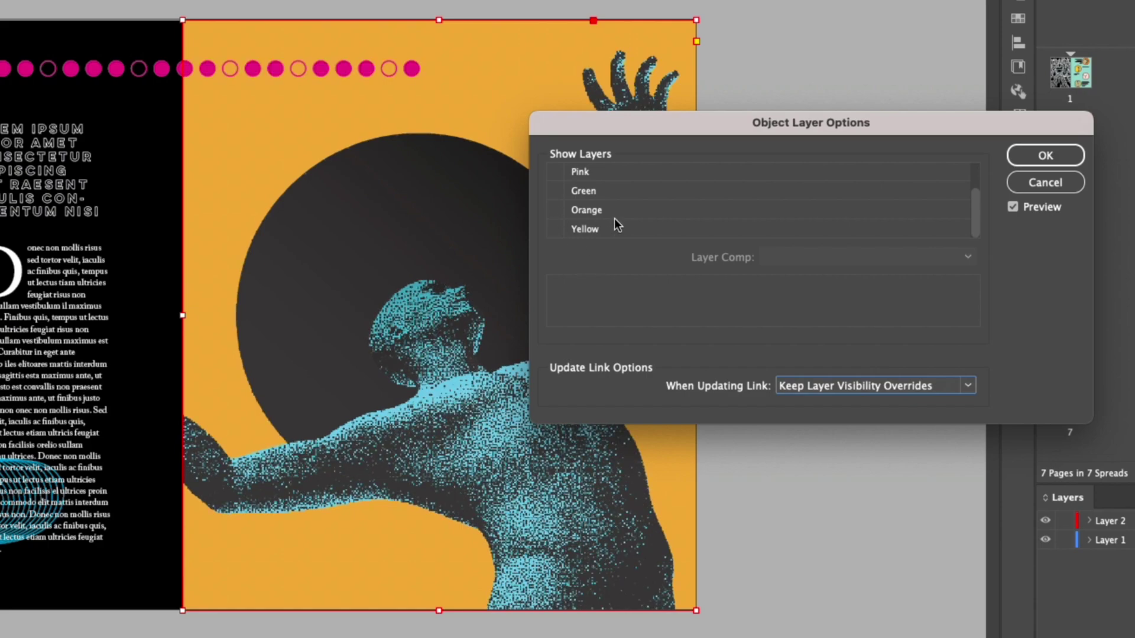
drag(976, 218, 971, 163)
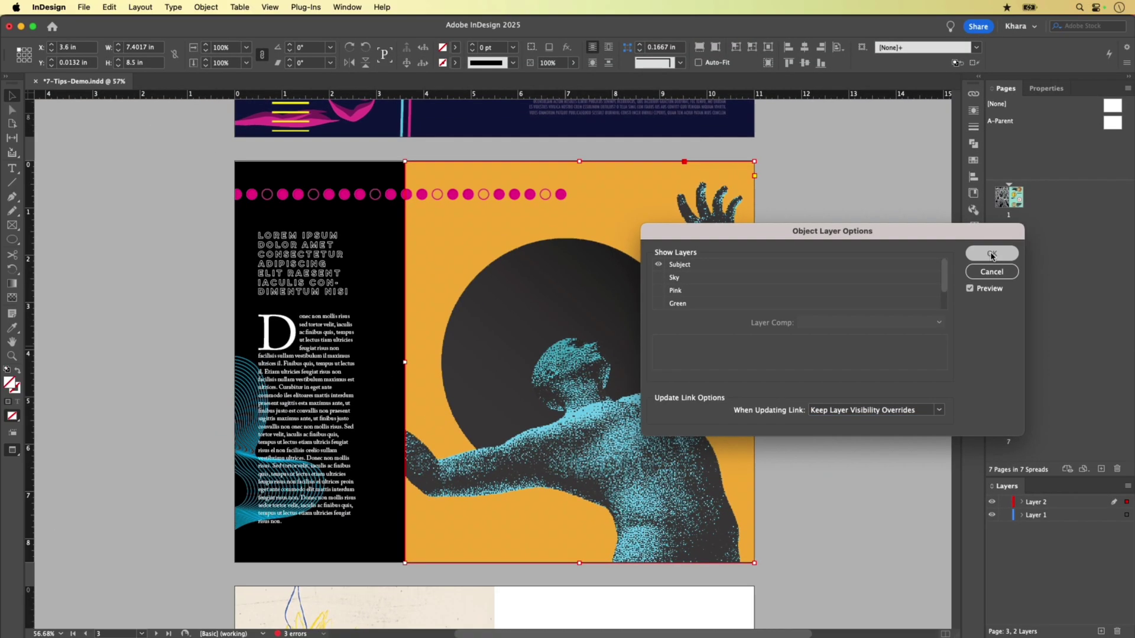
click(1046, 155)
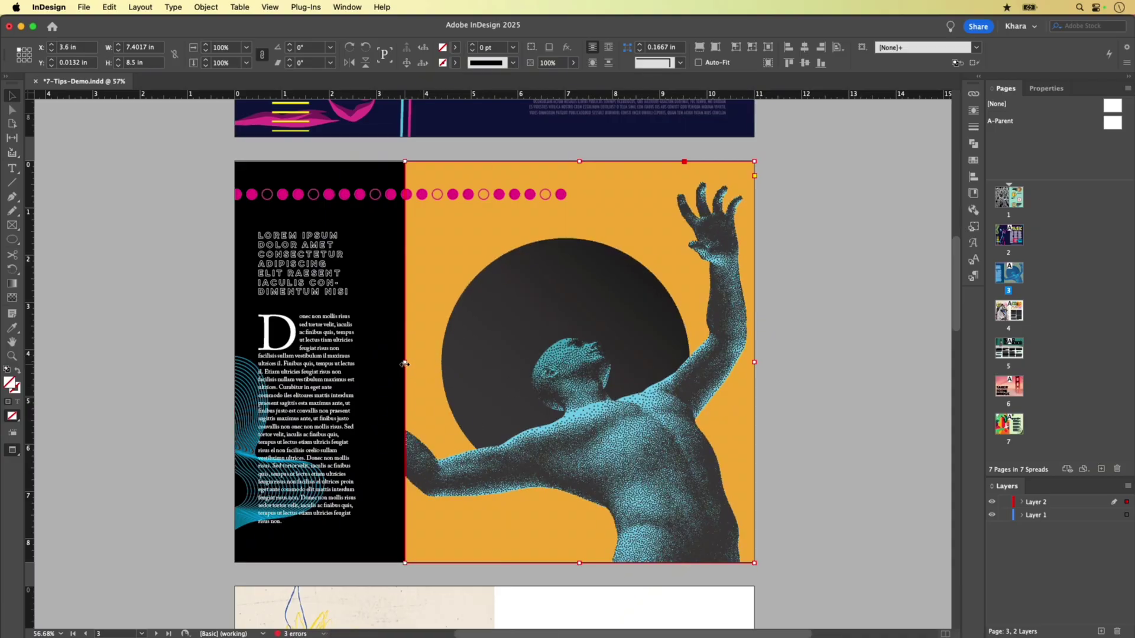
Widen the statue frame leftward and wrap text around its Alpha Channel contour.
drag(404, 362, 294, 362)
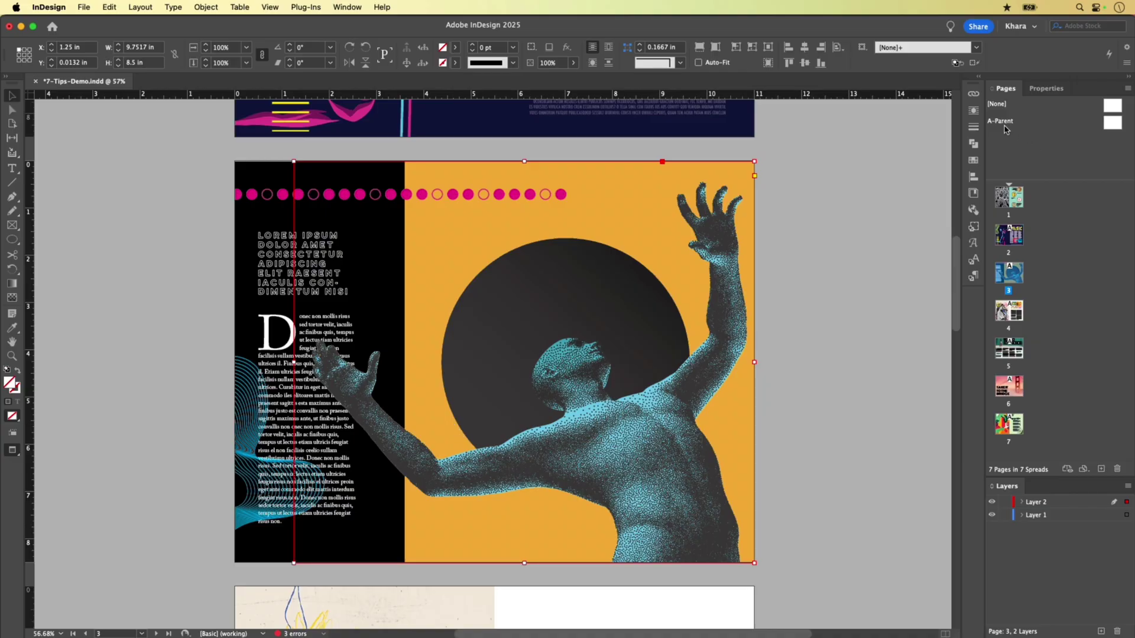
click(974, 111)
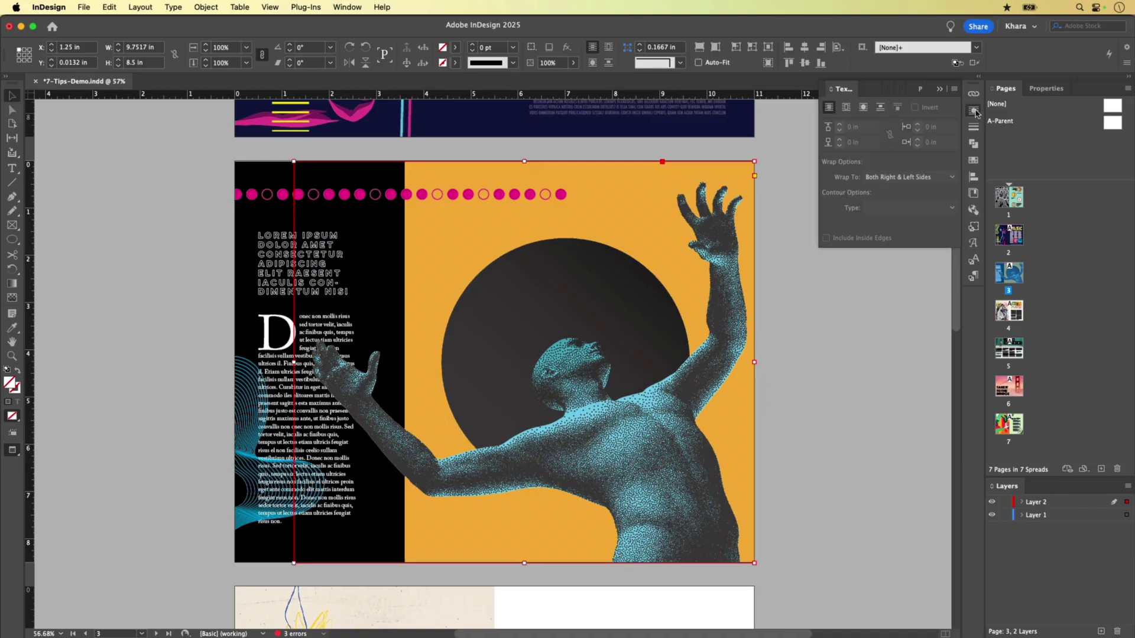
click(863, 108)
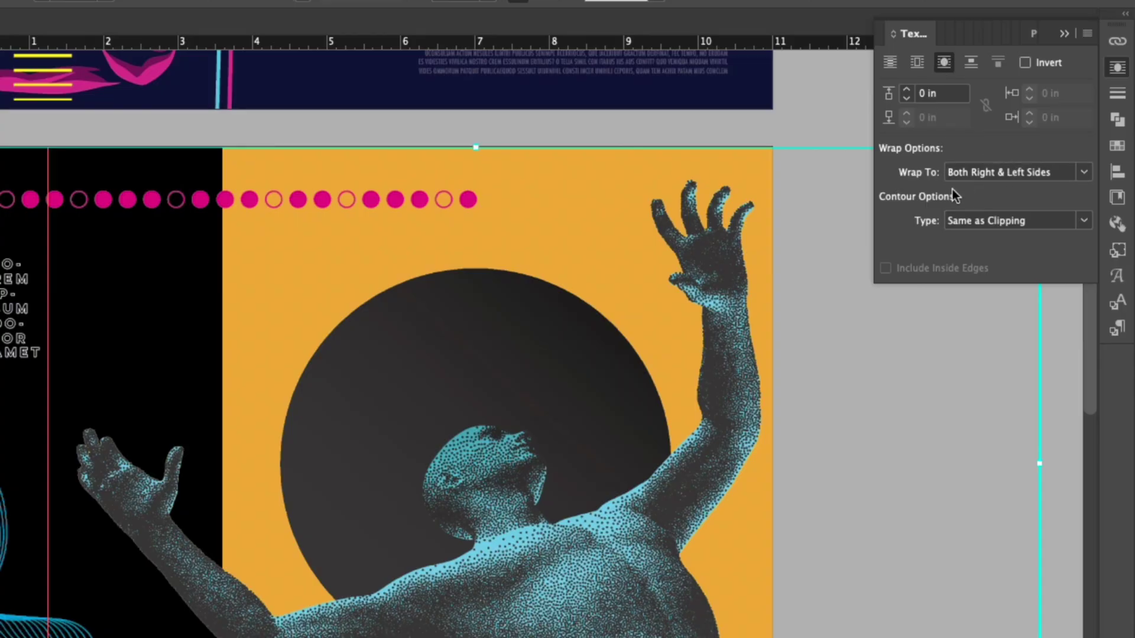
click(1084, 219)
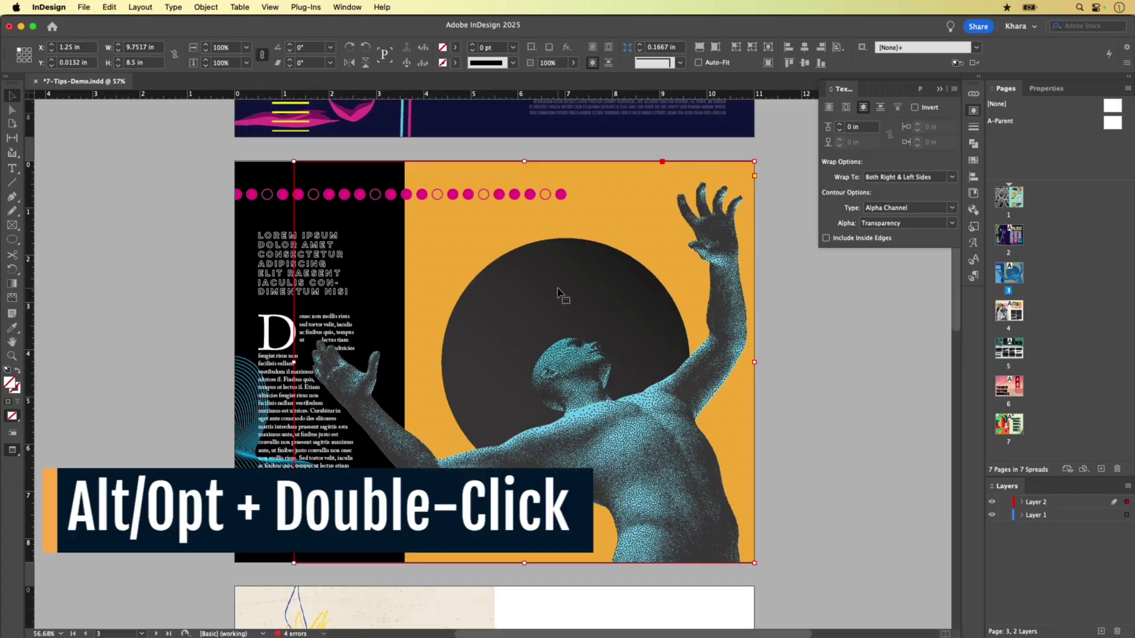
Edit the statue image in Photoshop, then draw a 2-row by 3-column frame grid on page 4.
alt+double_click(599, 350)
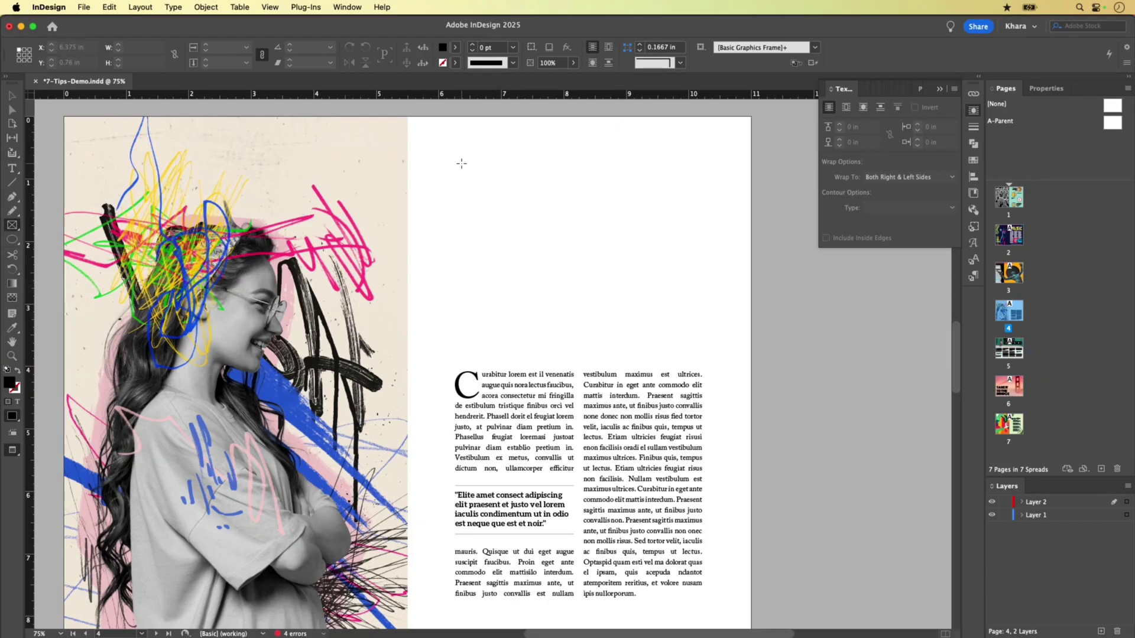
drag(461, 163, 572, 274)
drag(686, 324, 703, 353)
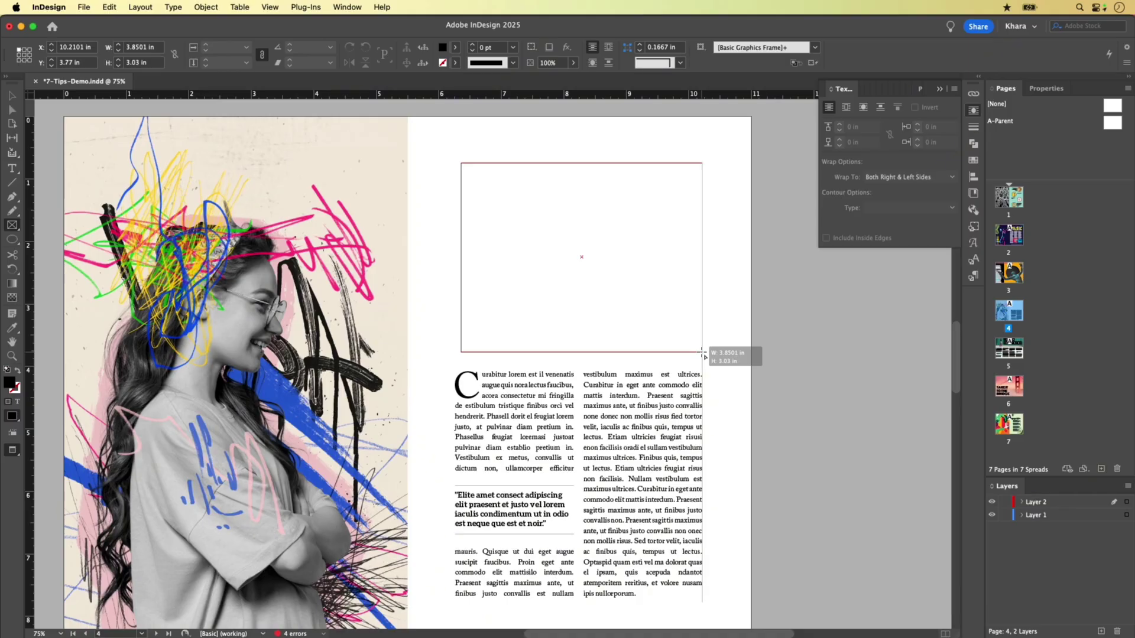
key(Up)
key(Right)
key(Right)
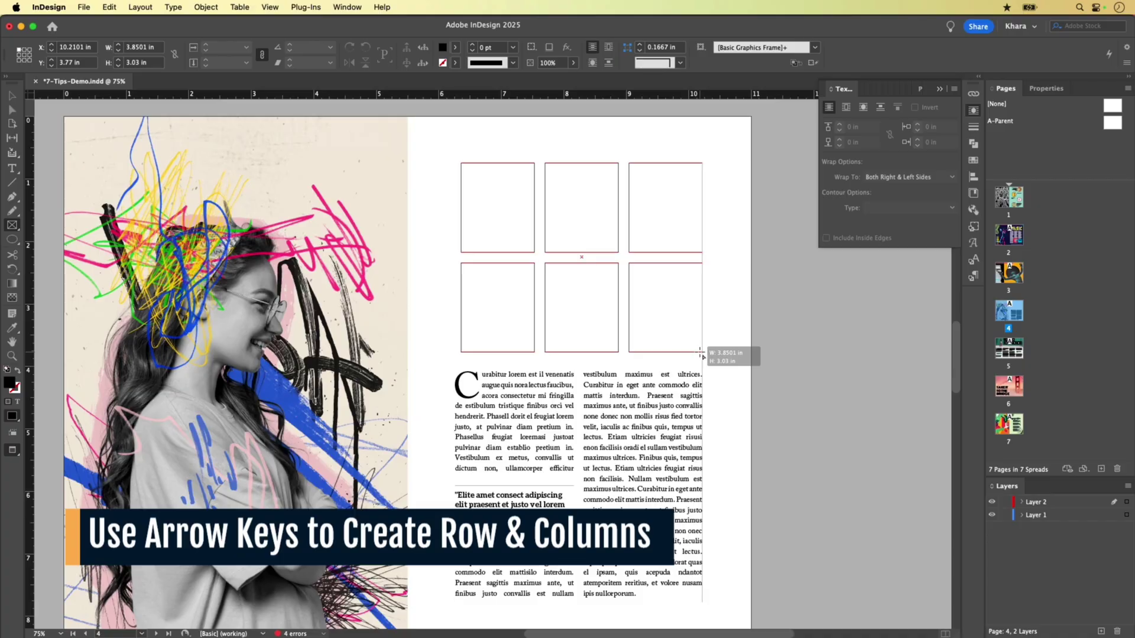
drag(702, 353, 701, 353)
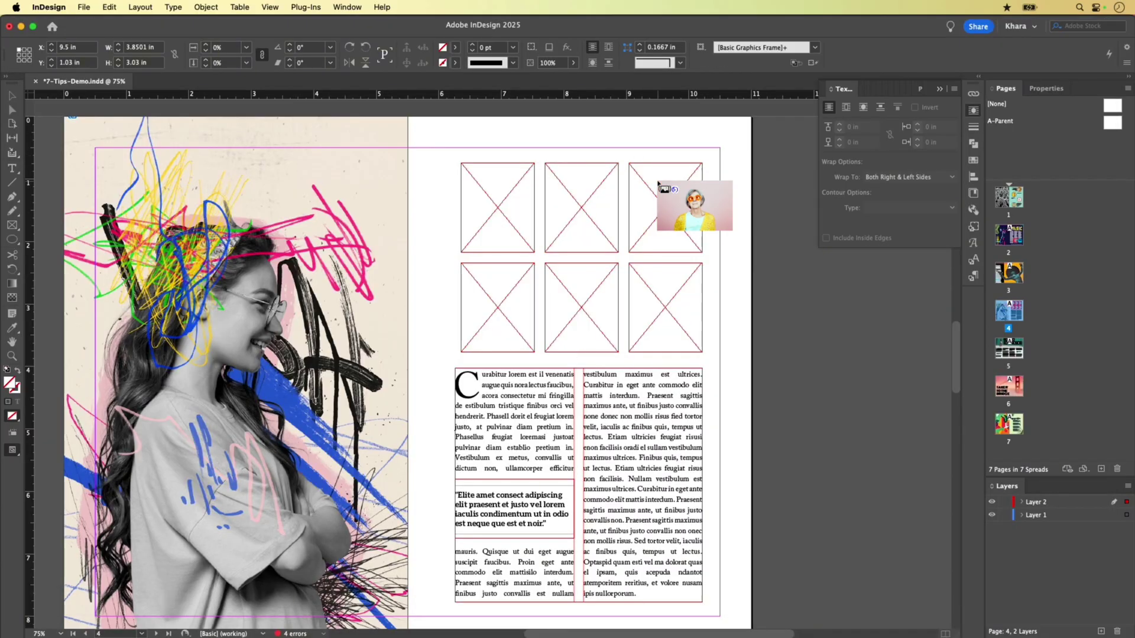
Place the six chosen images, including lips, hands and fish, into the grid frames.
click(673, 204)
click(498, 308)
click(577, 192)
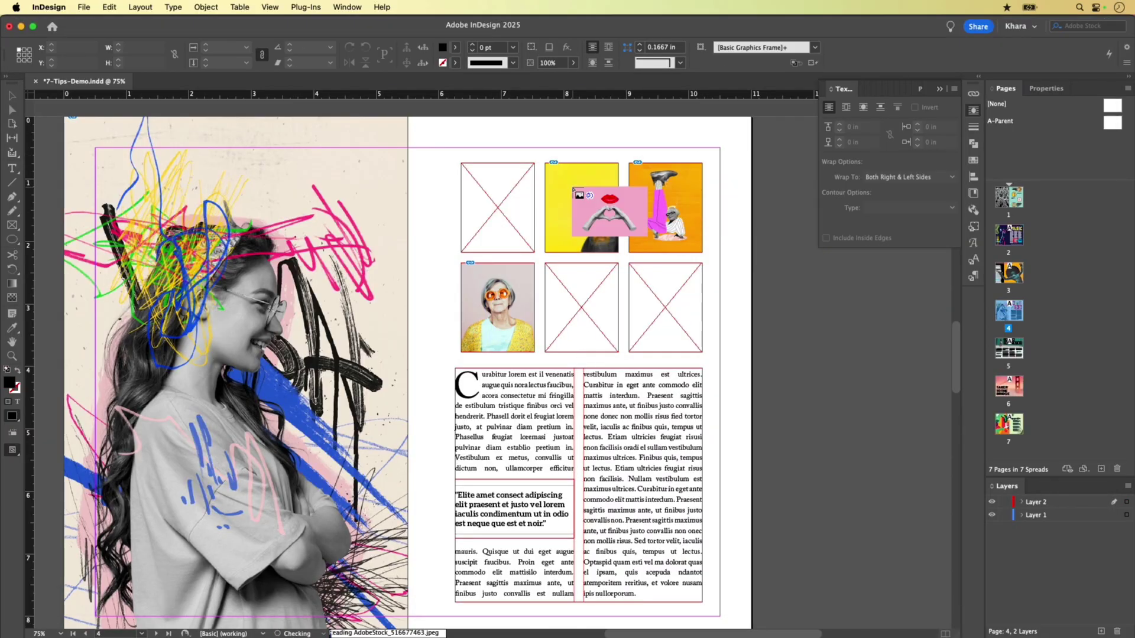
click(665, 304)
click(582, 304)
click(498, 207)
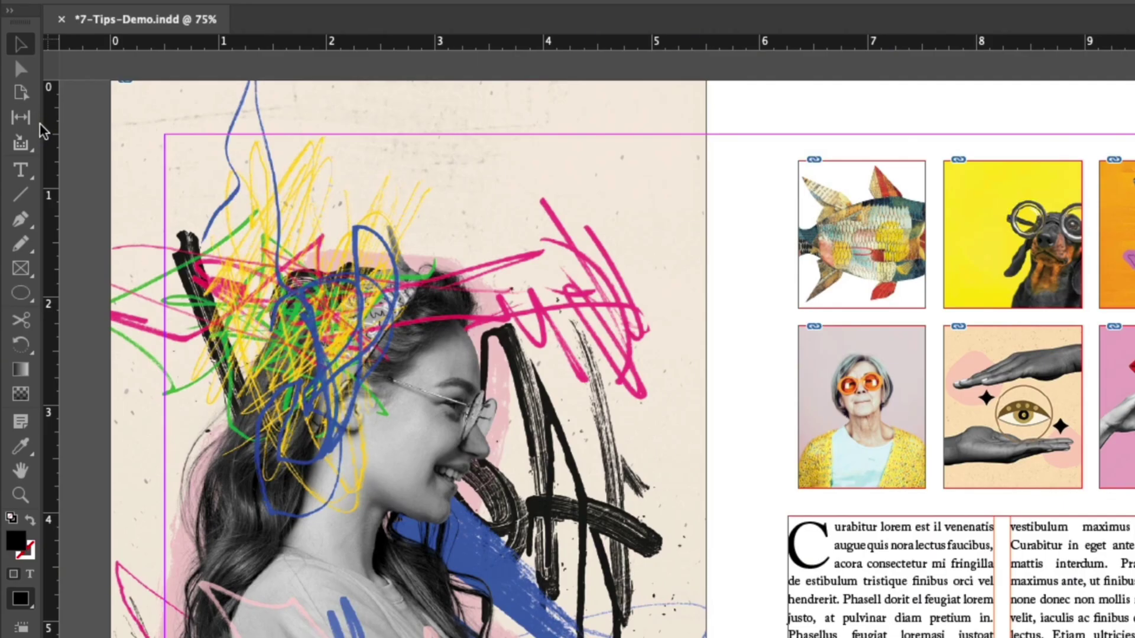
Drag the grid gaps with the Gap tool to enlarge the fish and orange images.
click(23, 127)
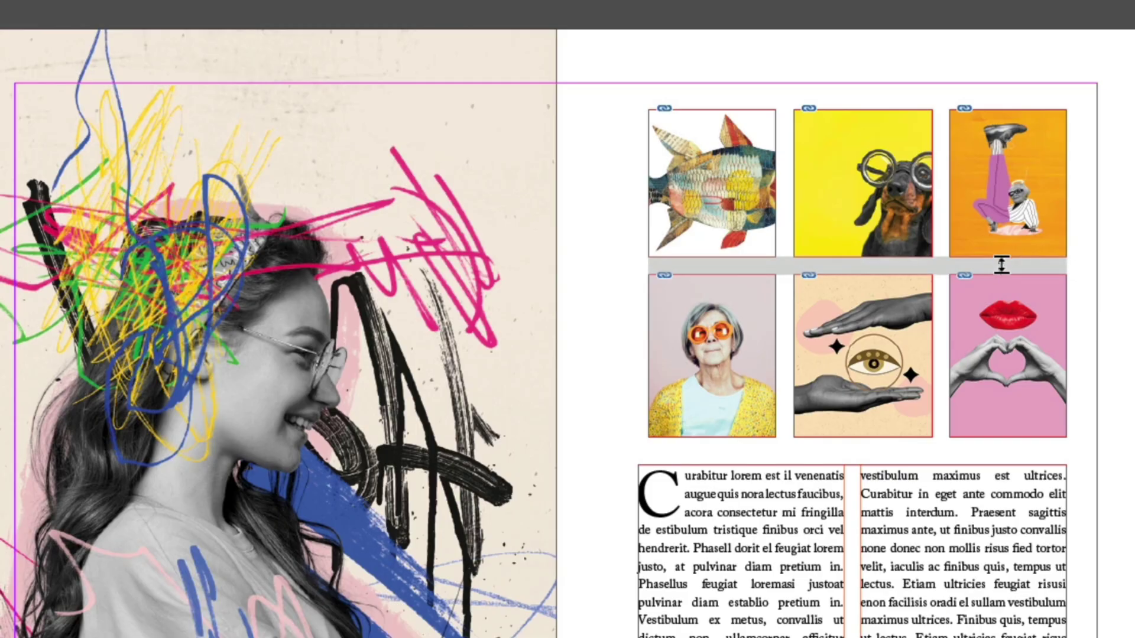
drag(1001, 265, 1029, 272)
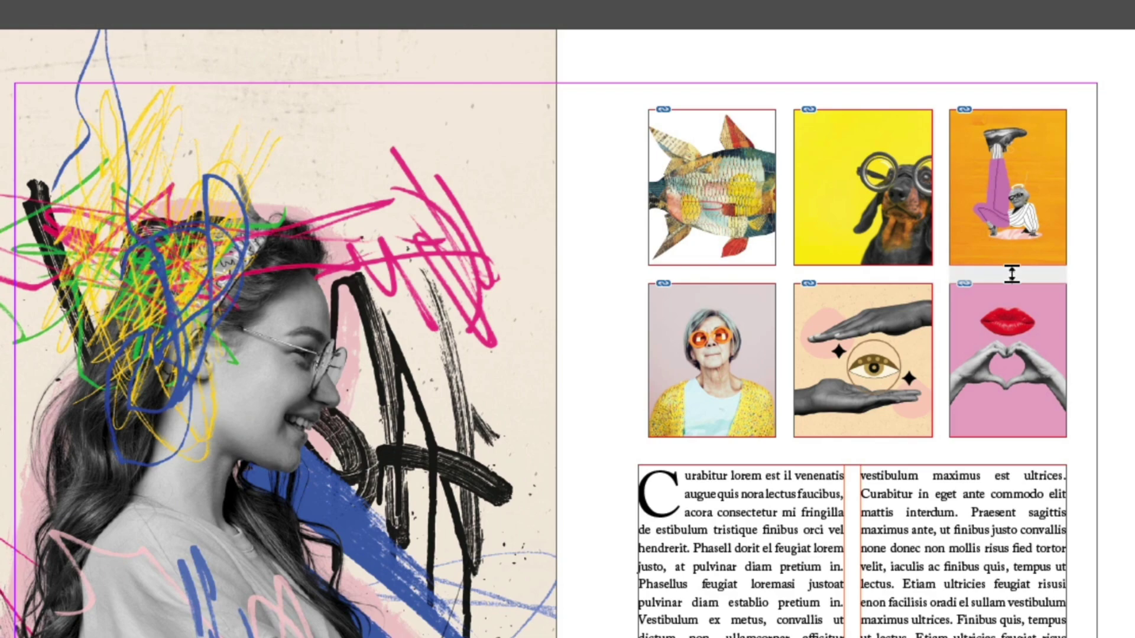
drag(1012, 273, 1019, 330)
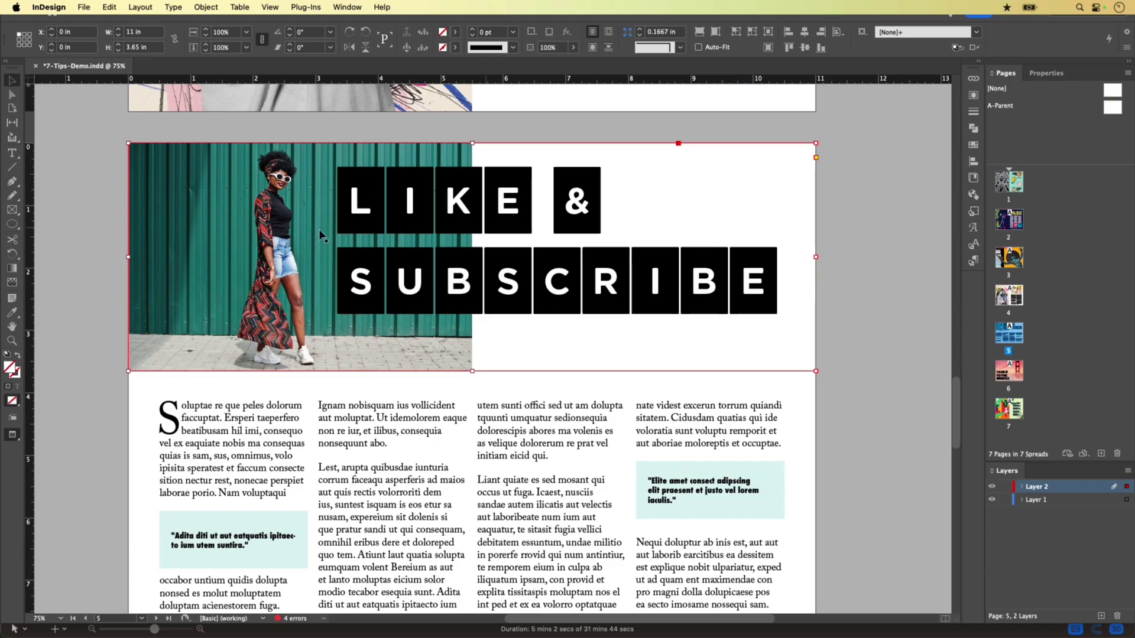
Select the photo inside the page 5 LIKE & SUBSCRIBE banner, then reselect the full-width frame.
double_click(263, 278)
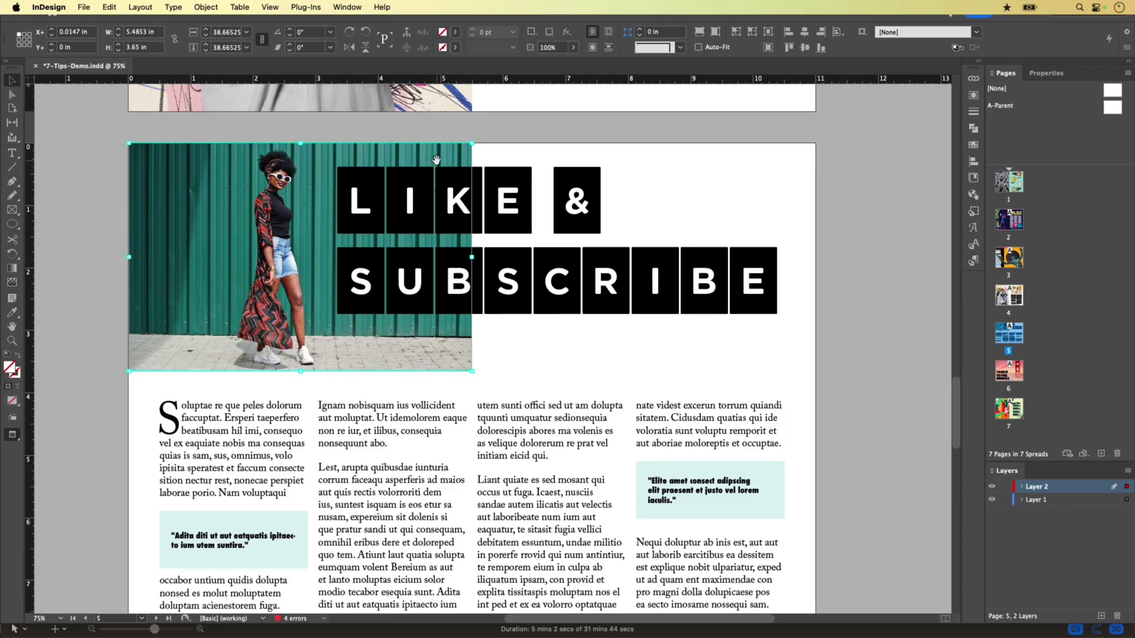
click(765, 157)
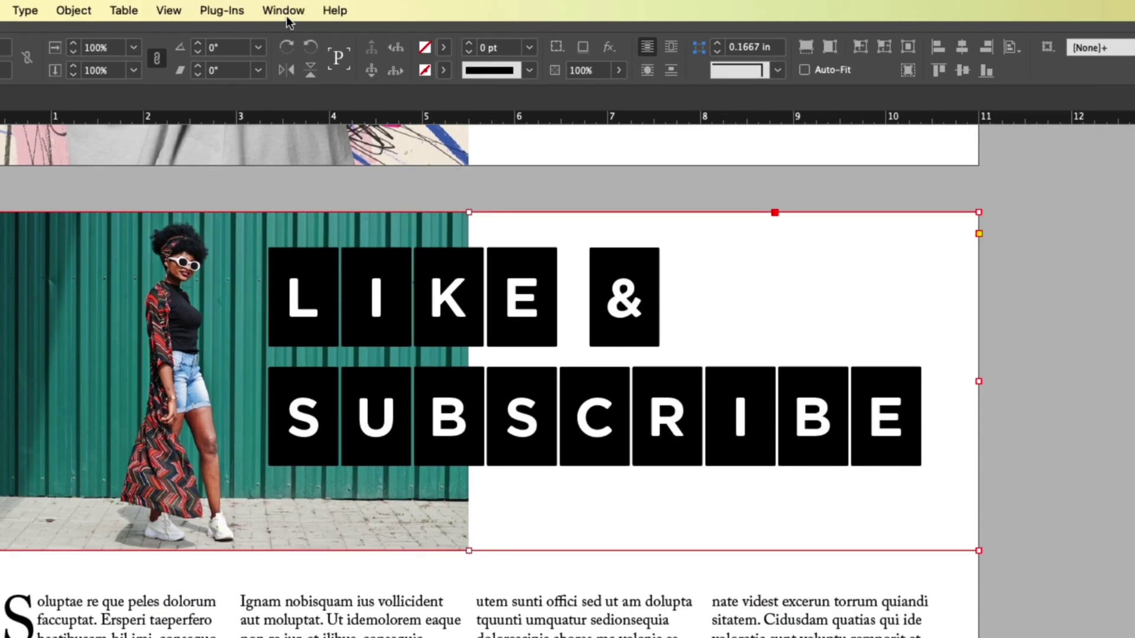
Run Generative Expand from the Text to Image panel on the banner photo.
click(347, 7)
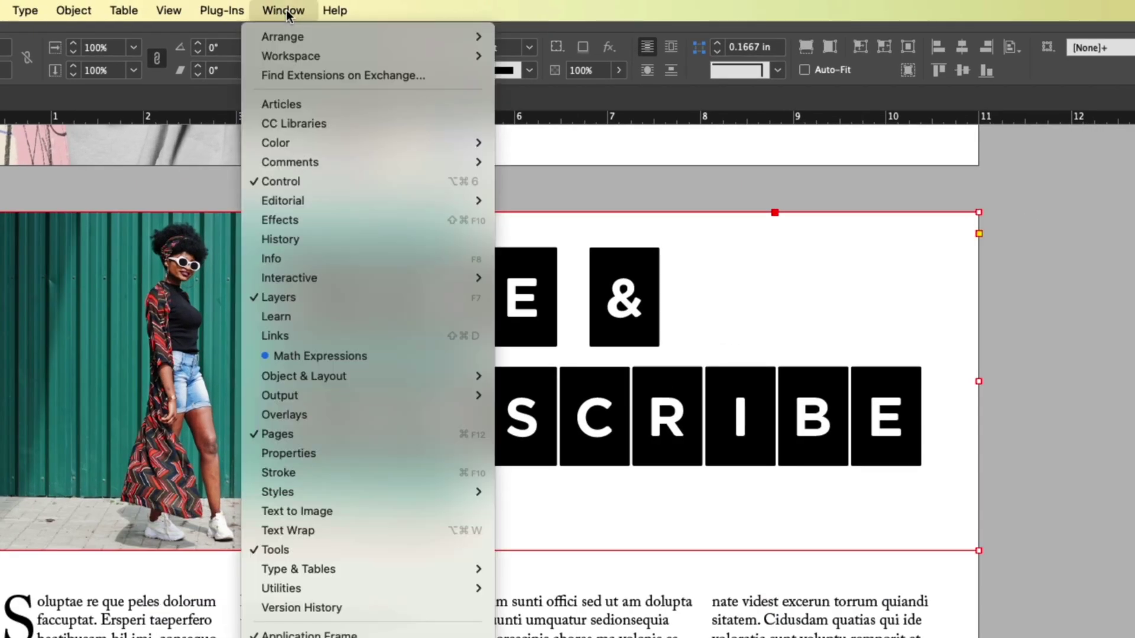
click(312, 512)
click(975, 290)
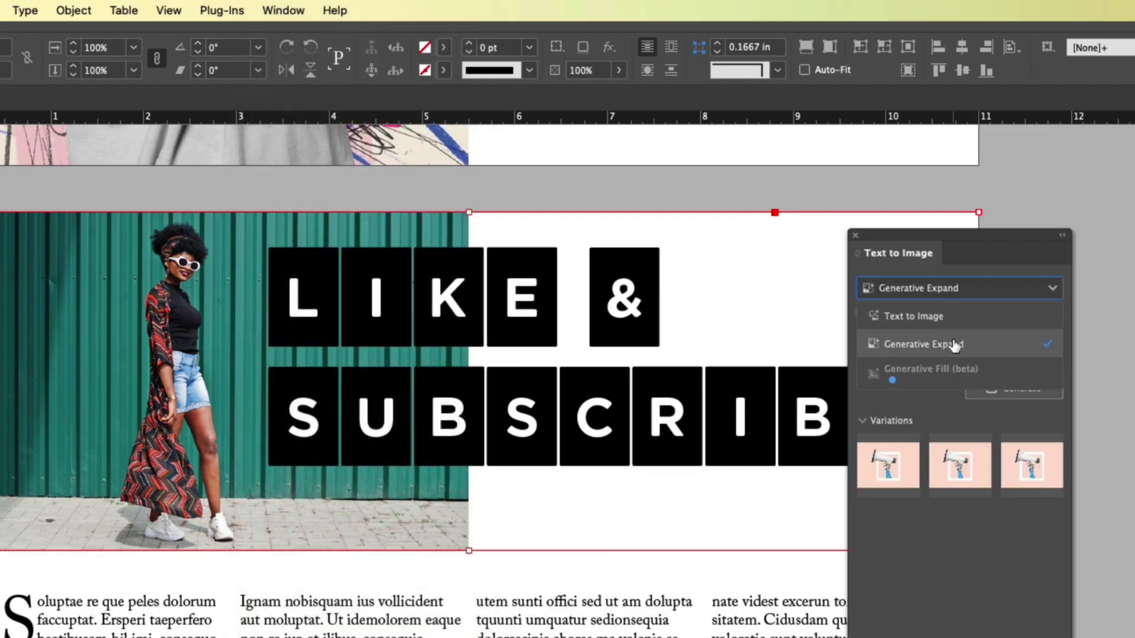
click(911, 352)
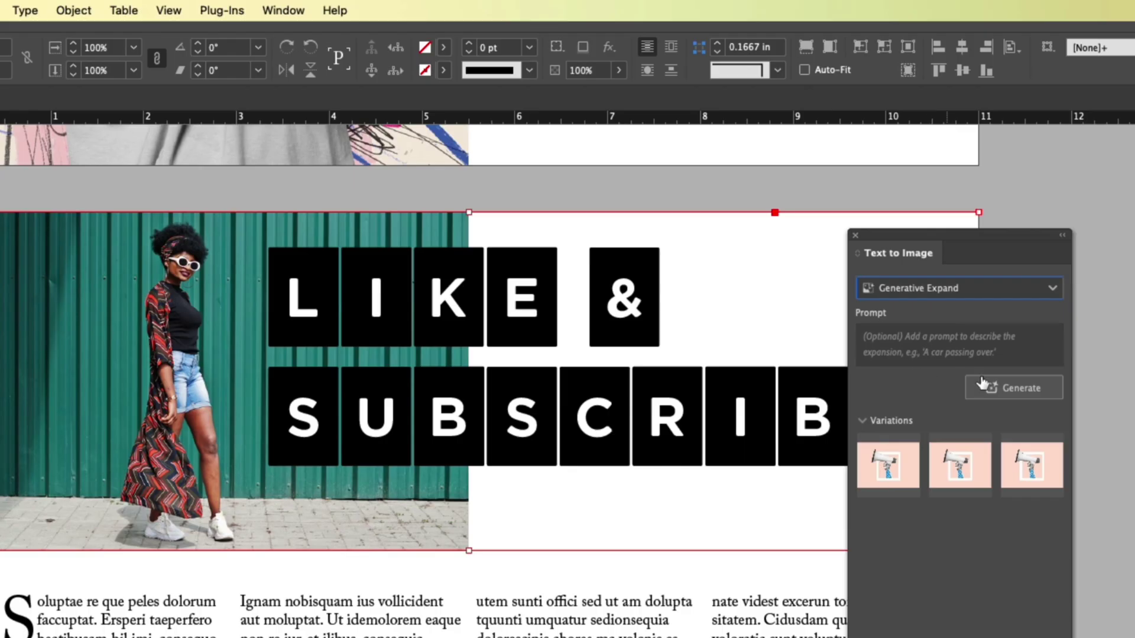
click(1029, 388)
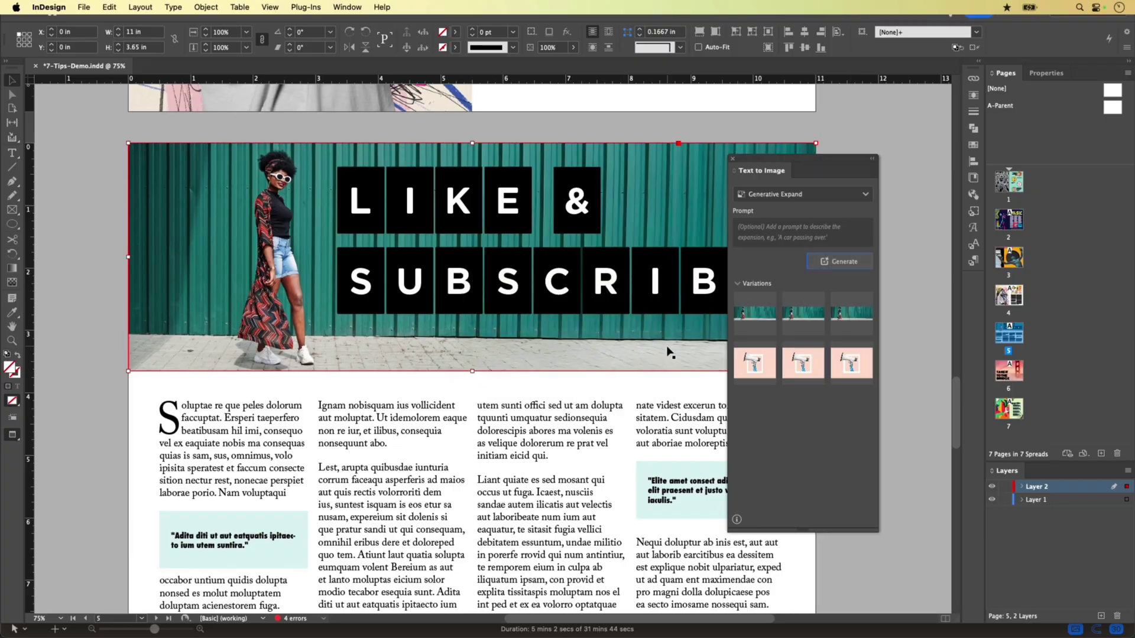
Try the different Generative Expand variations on the banner's expanded area.
scroll(656, 360, right, 3)
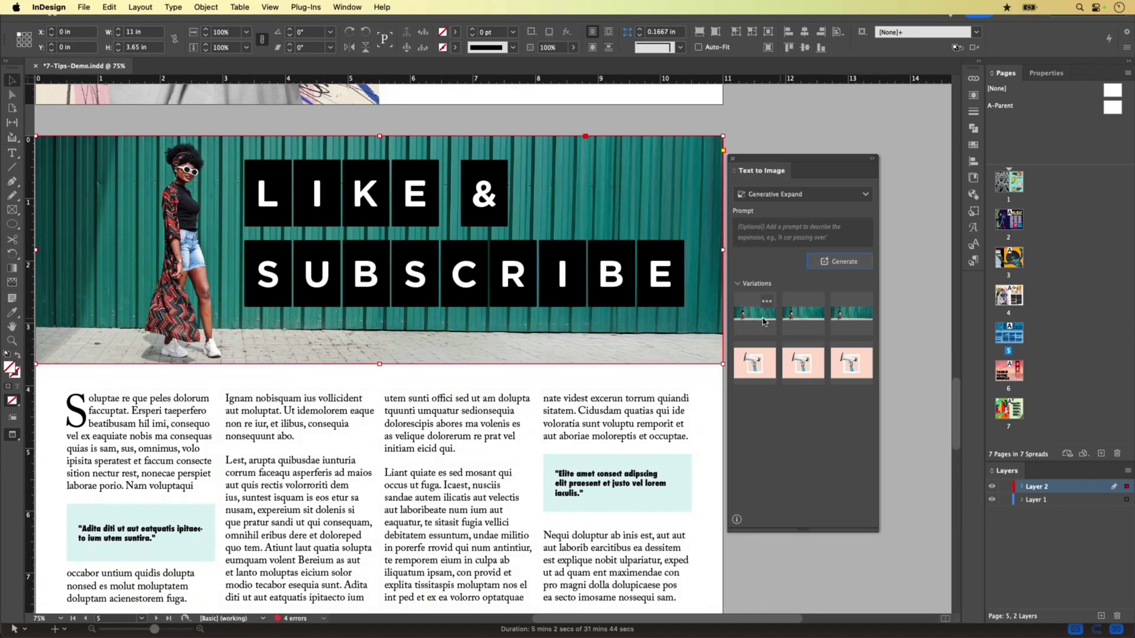
click(801, 325)
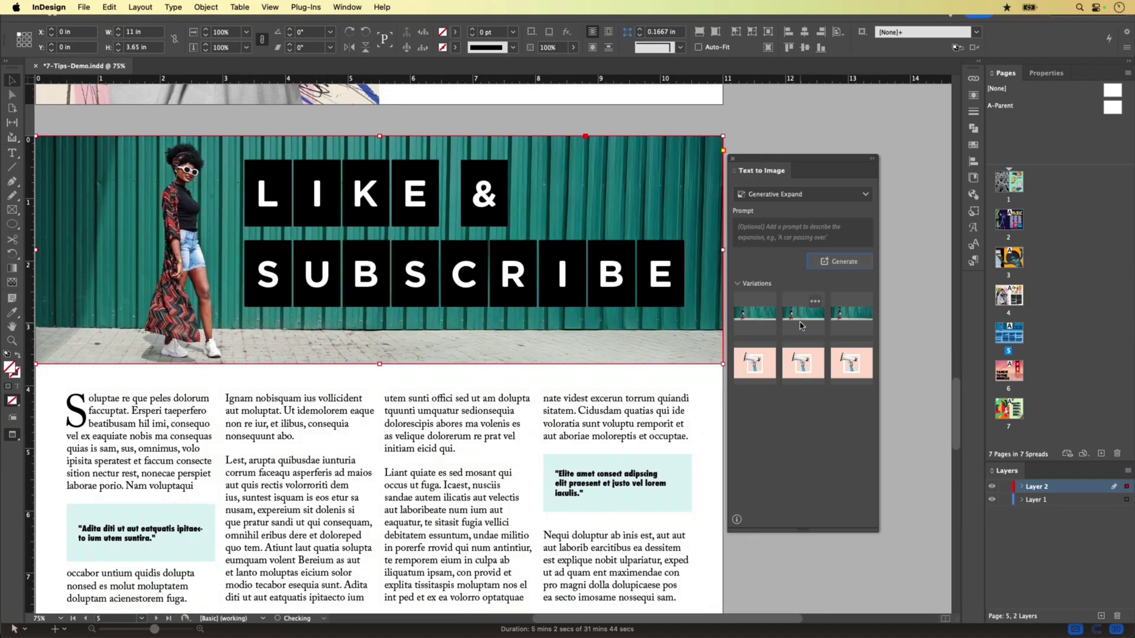
click(851, 328)
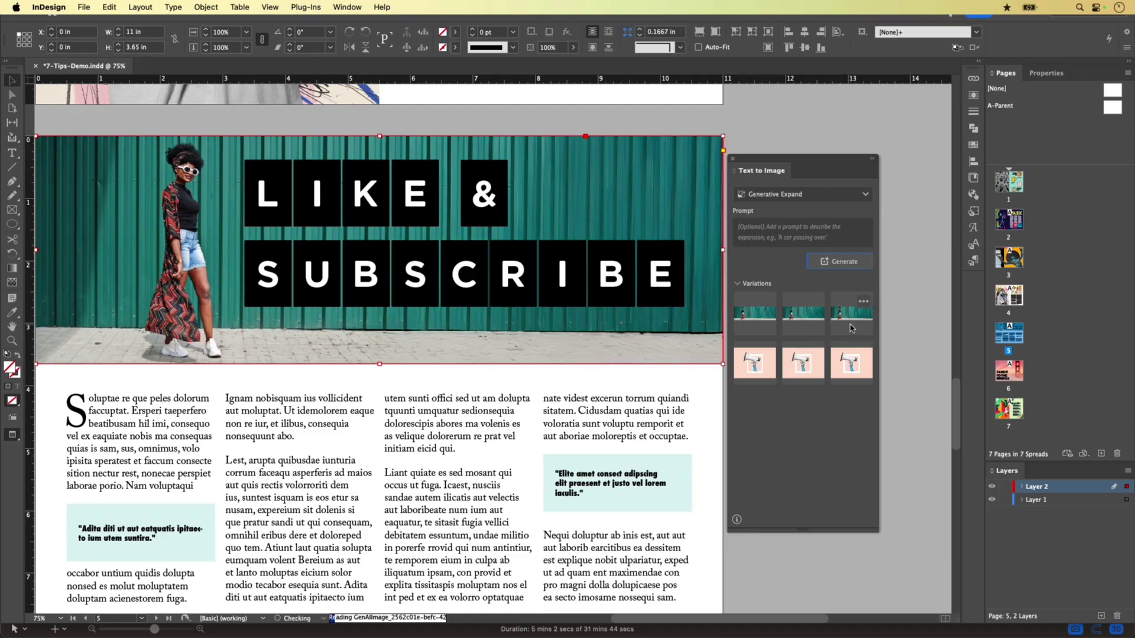
click(807, 328)
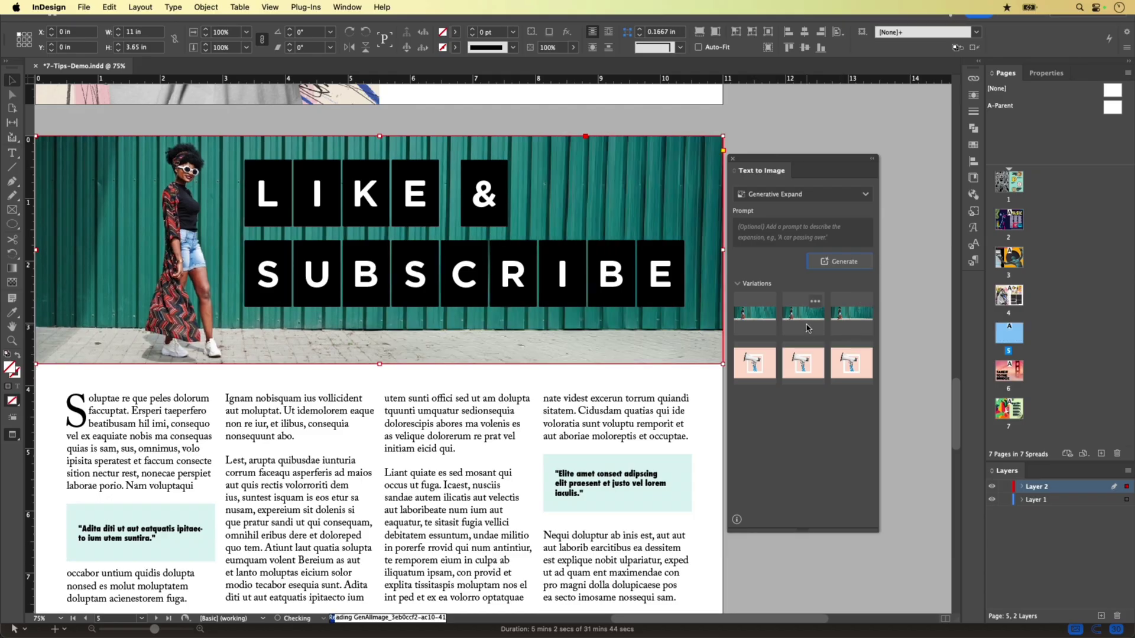
click(762, 329)
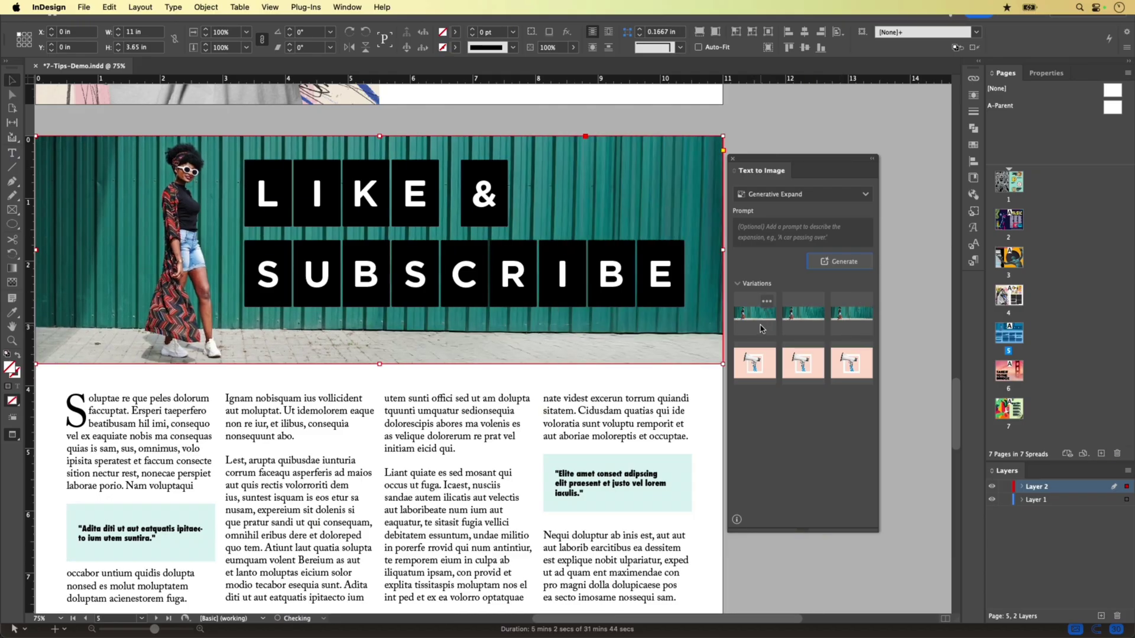
click(810, 324)
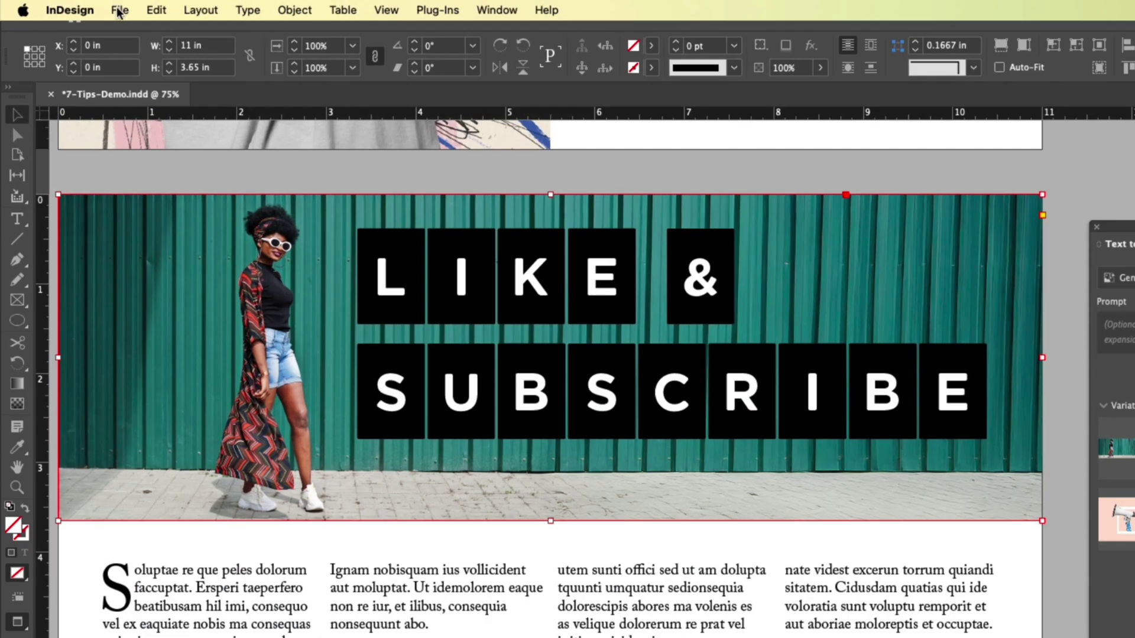
Launch Adobe Bridge 2025.app from its Adobe Bridge 2025 folder in Finder.
click(83, 7)
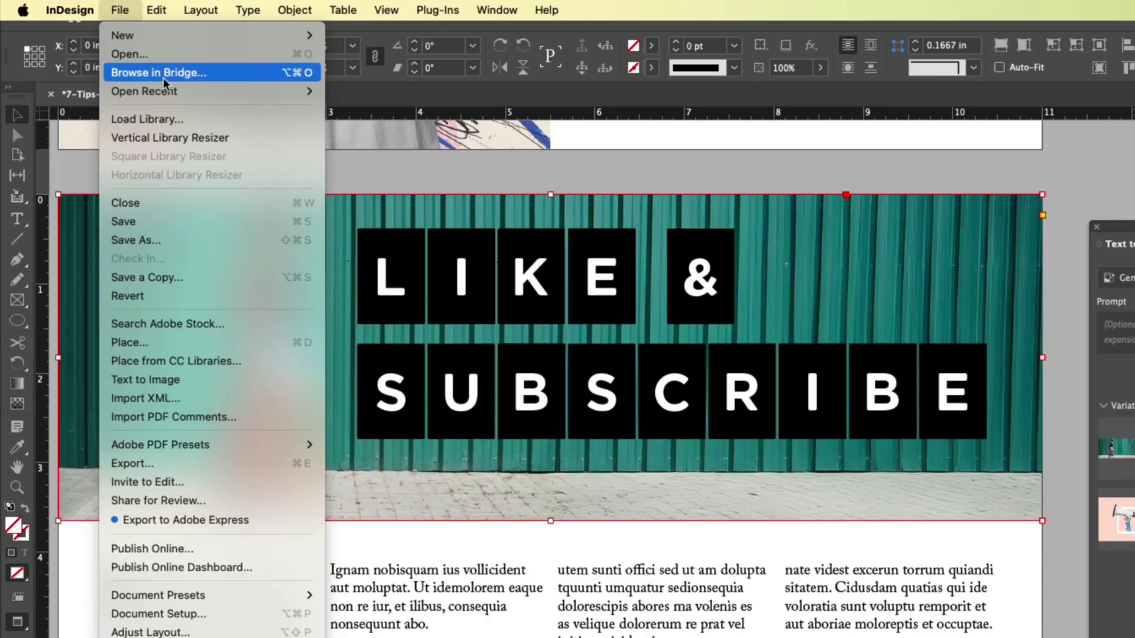
key(super+Tab)
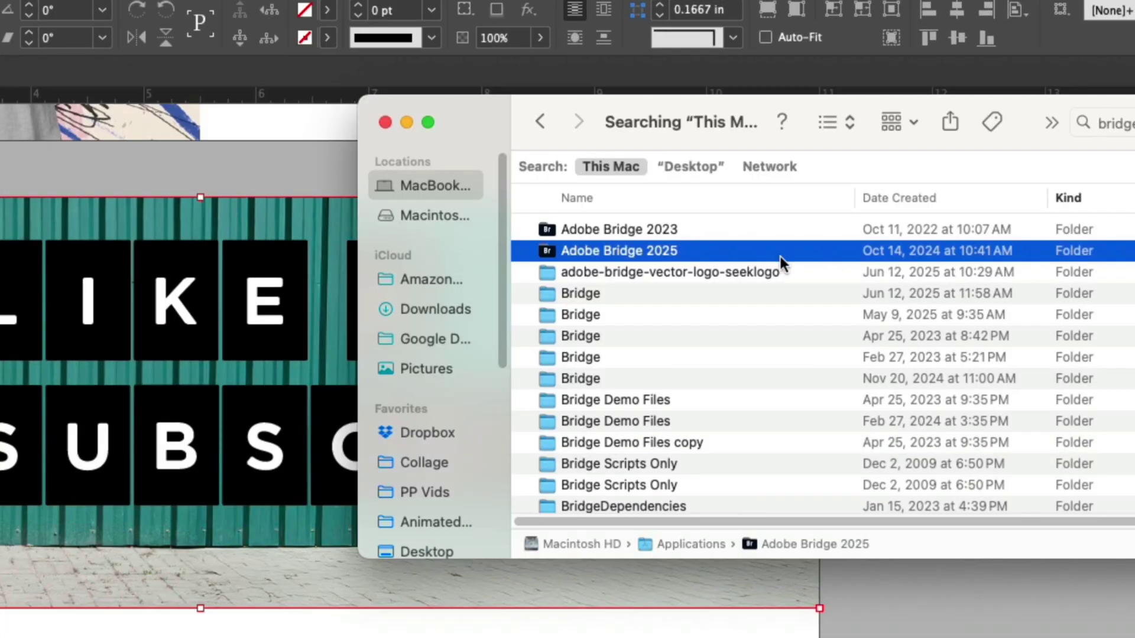
double_click(779, 256)
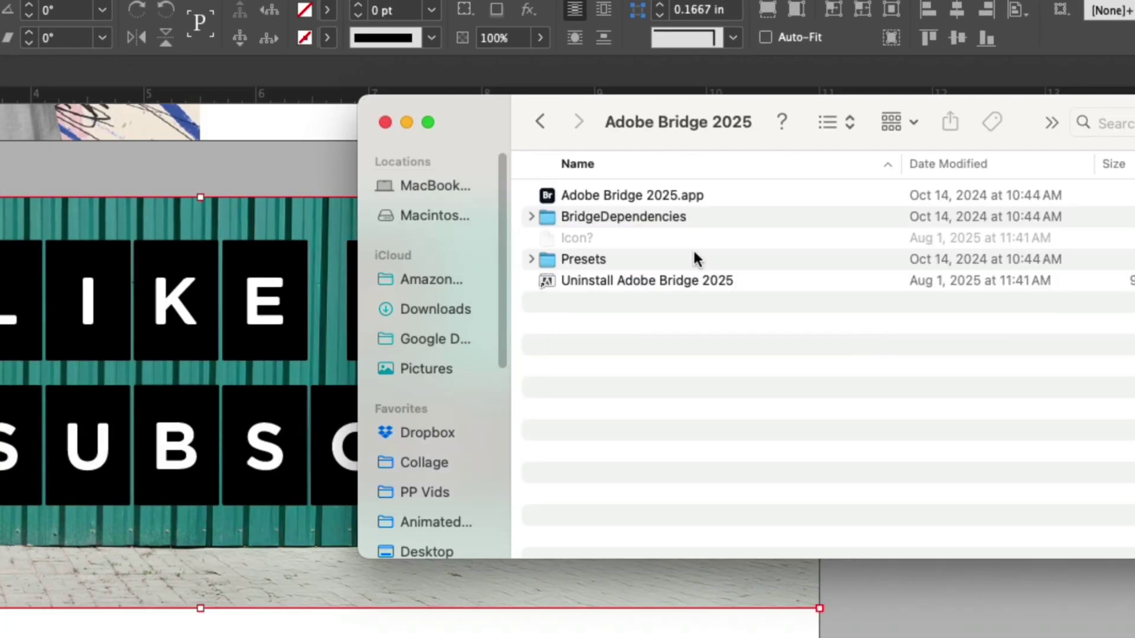
double_click(686, 194)
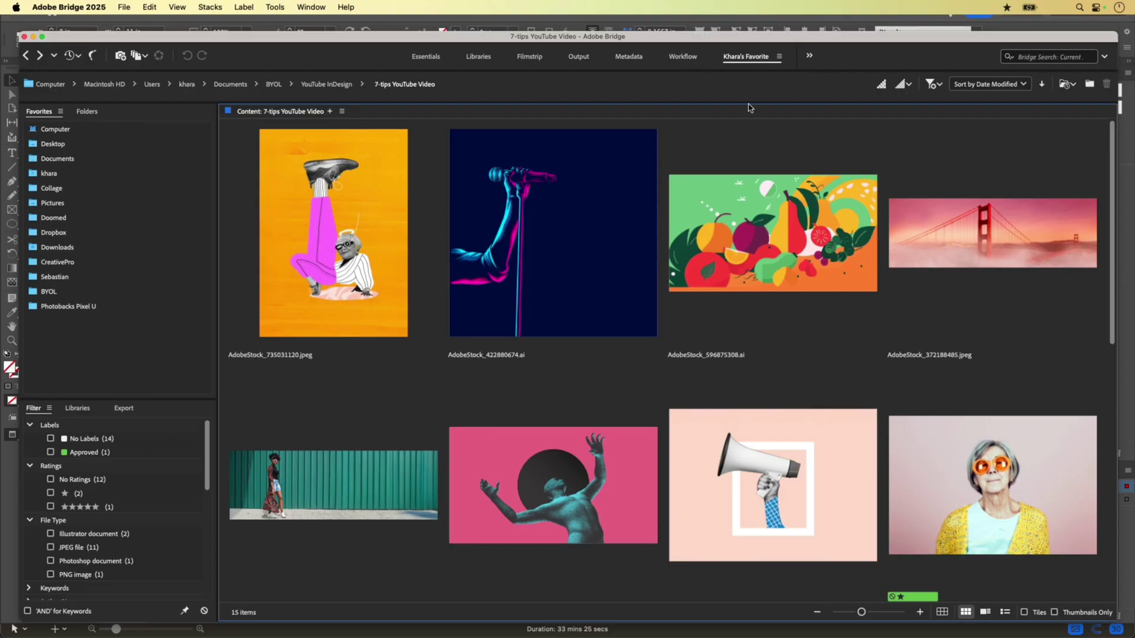
mouse_move(502, 635)
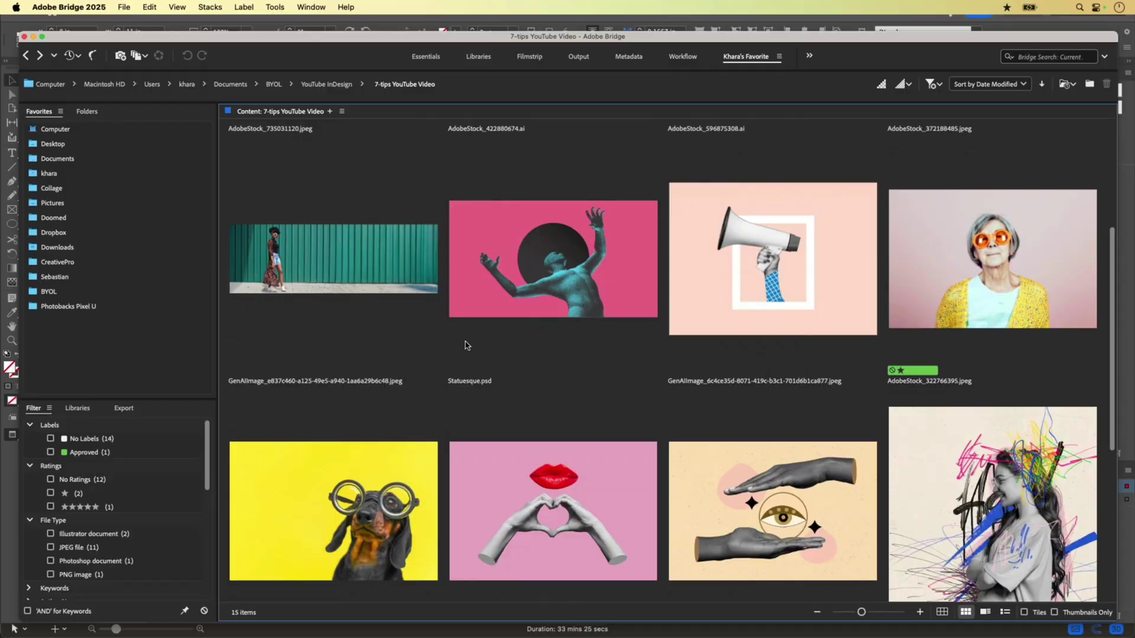
Browse up to the YouTube InDesign folder and select 7-Tips-Demo.indd in Bridge.
scroll(458, 338, up, 4)
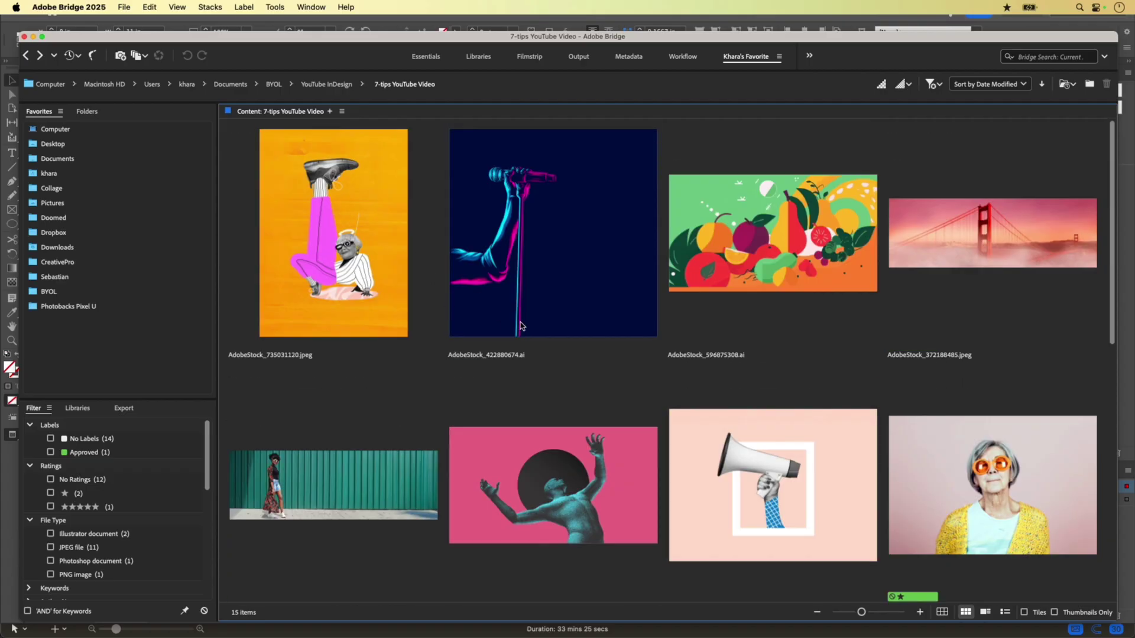
scroll(520, 326, down, 5)
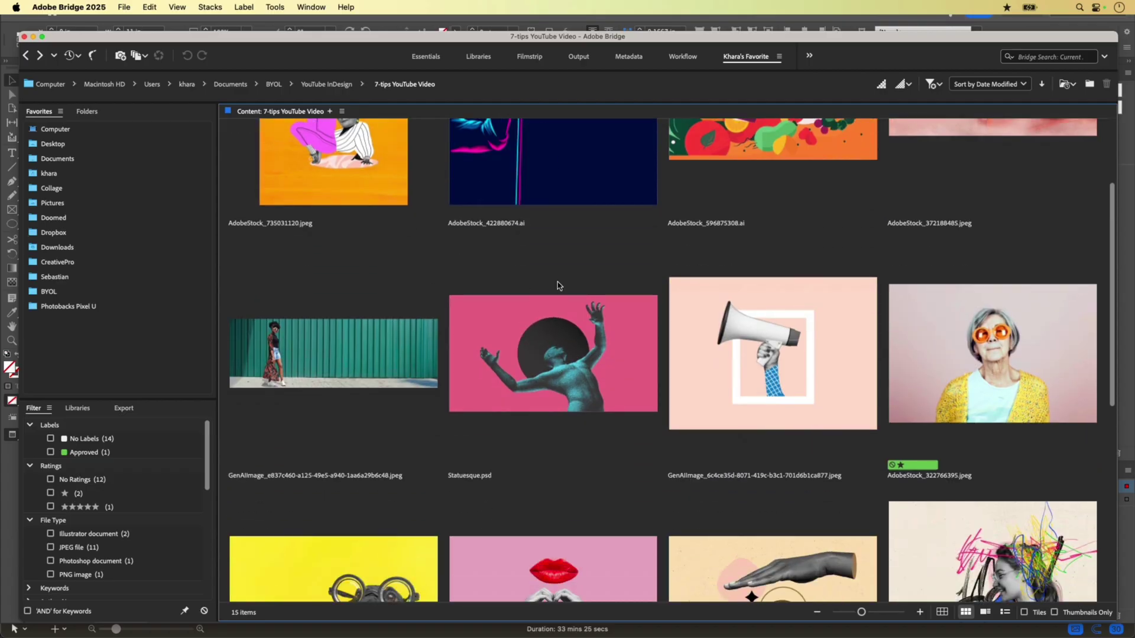
scroll(557, 286, down, 3)
key(super+Up)
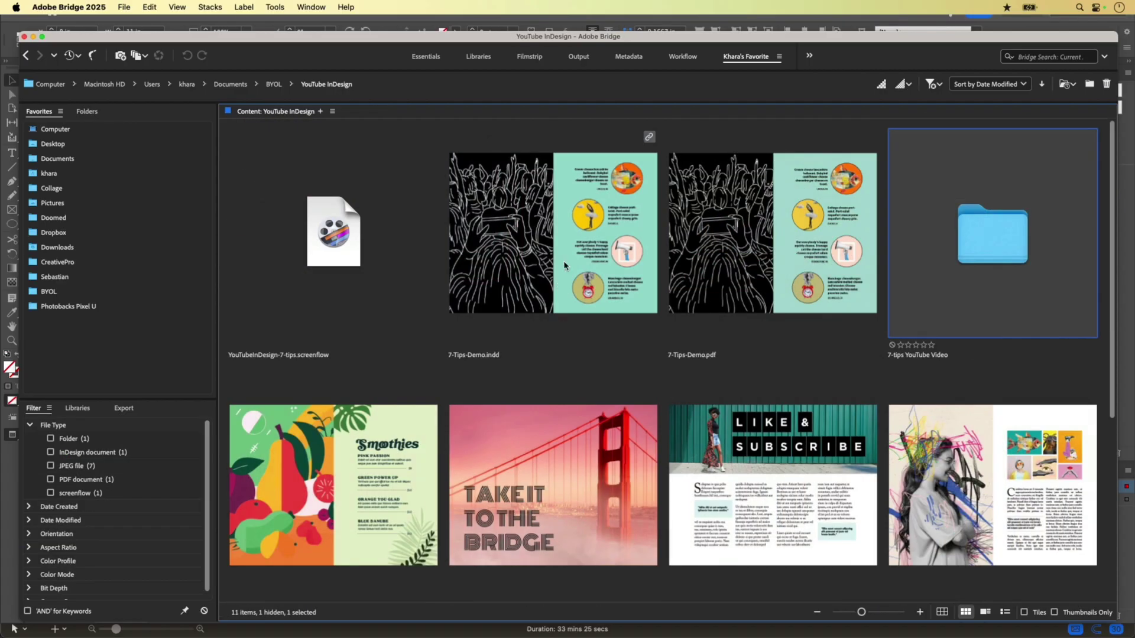
click(559, 266)
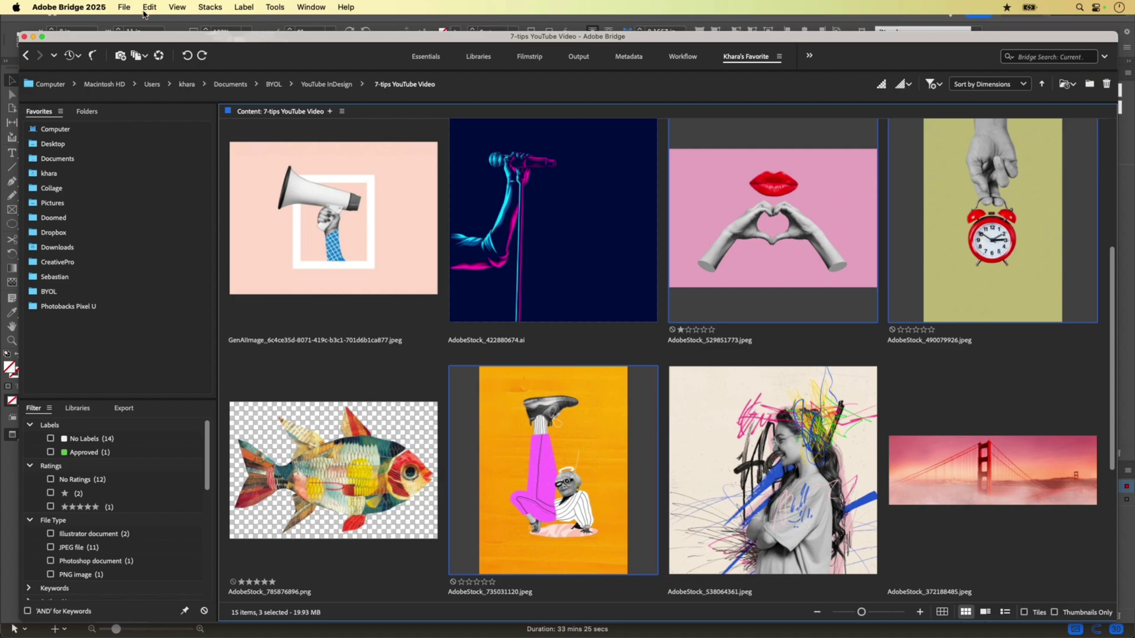
Send the selected images to InDesign with File > Place > In InDesign.
click(124, 7)
mouse_move(166, 415)
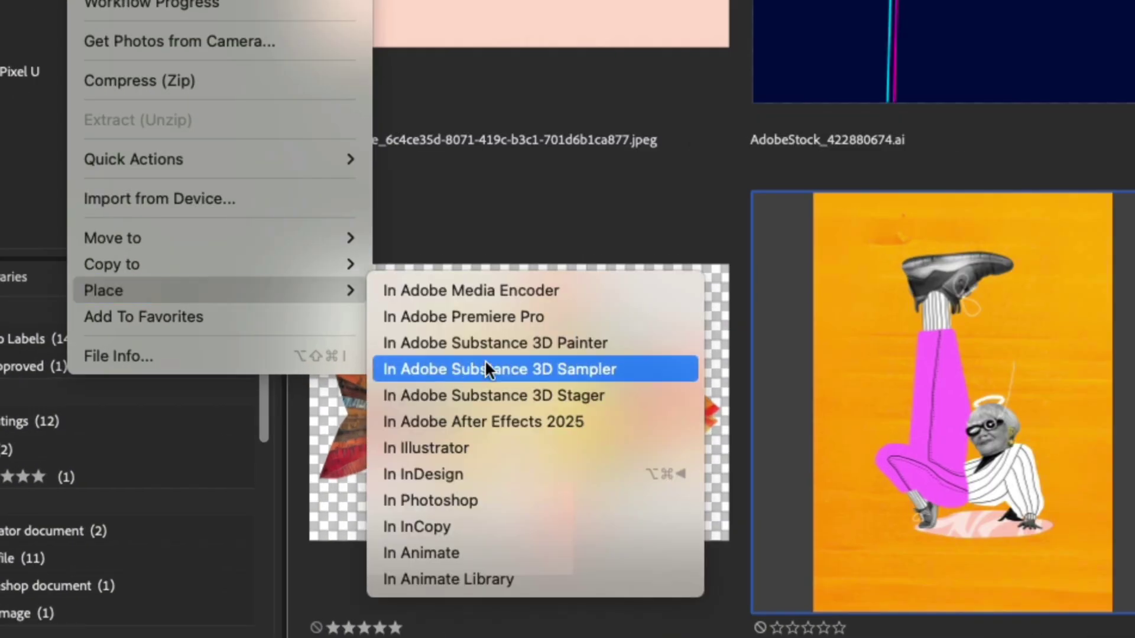
click(461, 473)
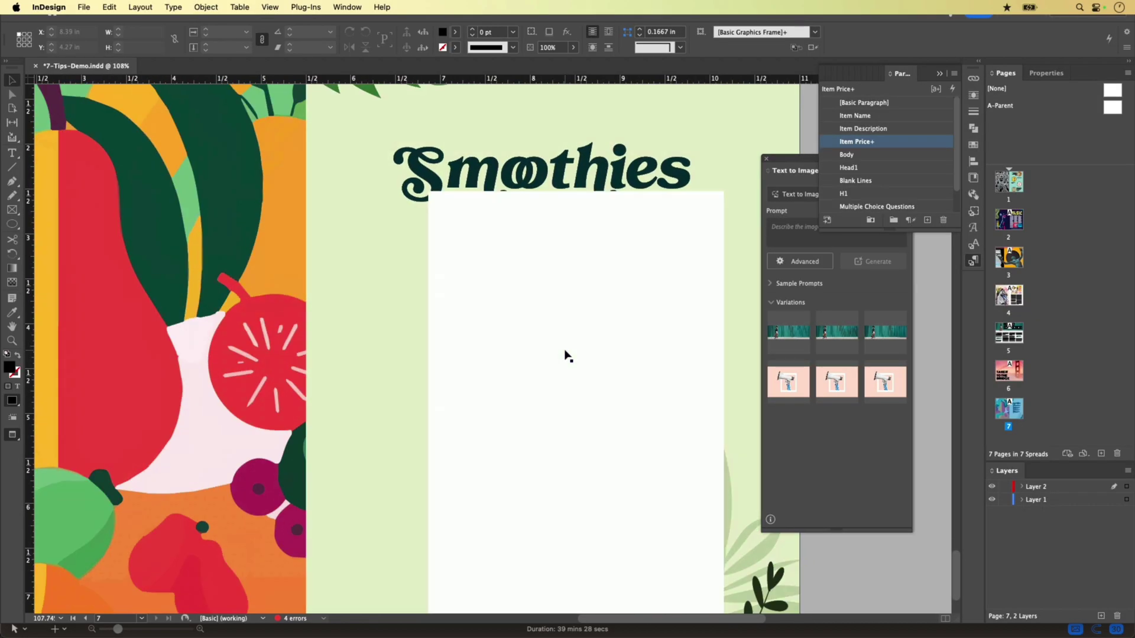
Bring the page 7 Smoothies menu text frame into view.
scroll(566, 355, right, 3)
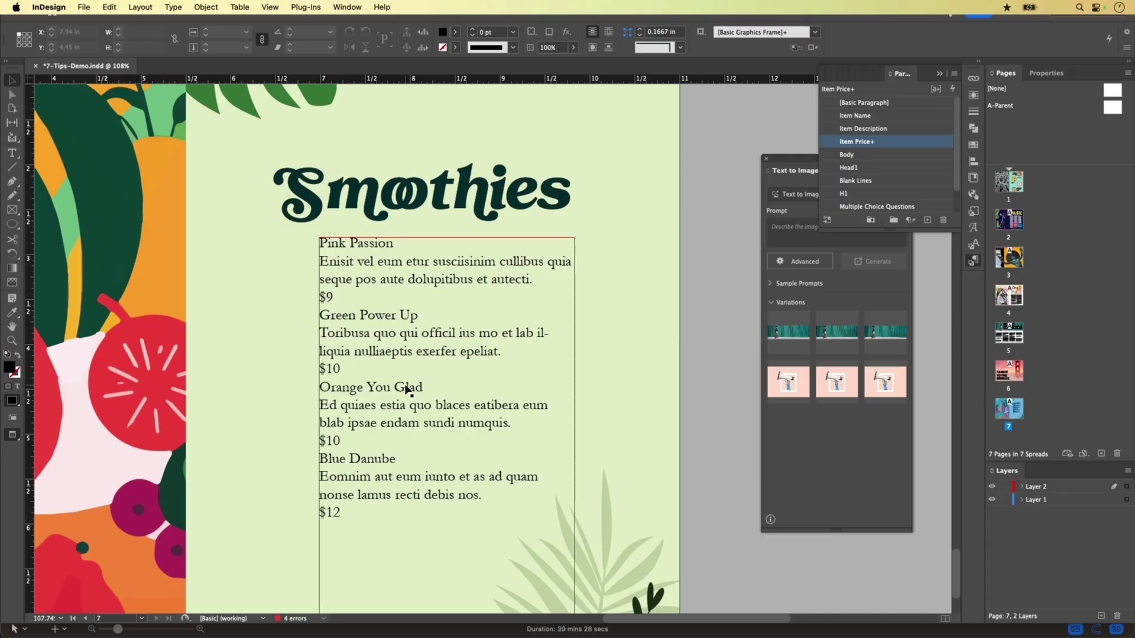
Review the Item Name and Item Description styles, and set Item Price's Next Style to Item Name.
double_click(364, 243)
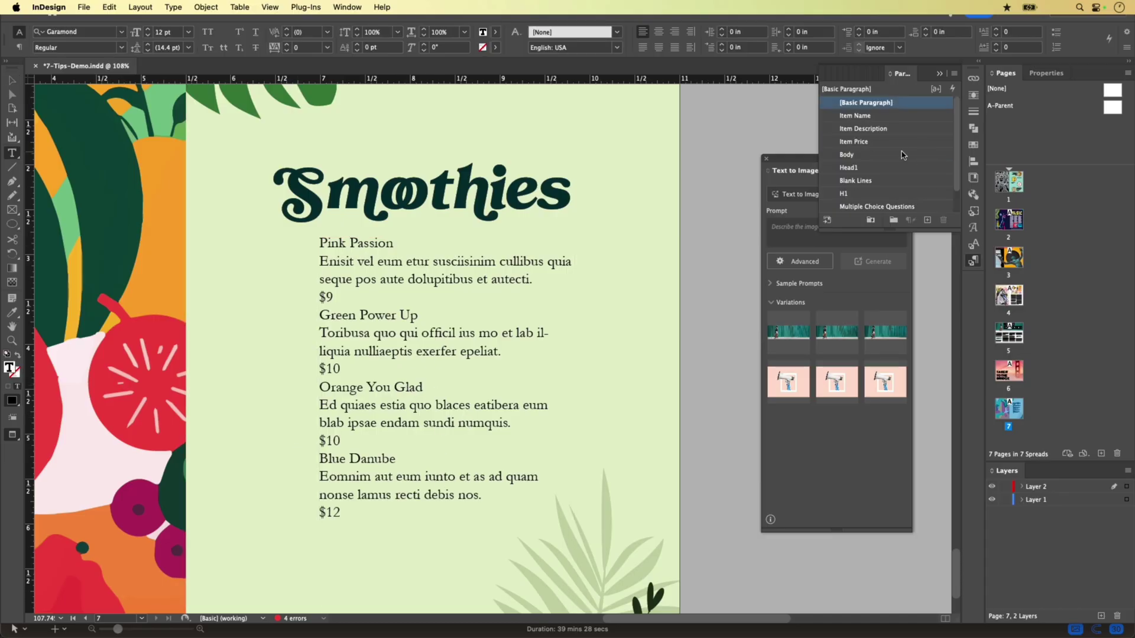
double_click(854, 115)
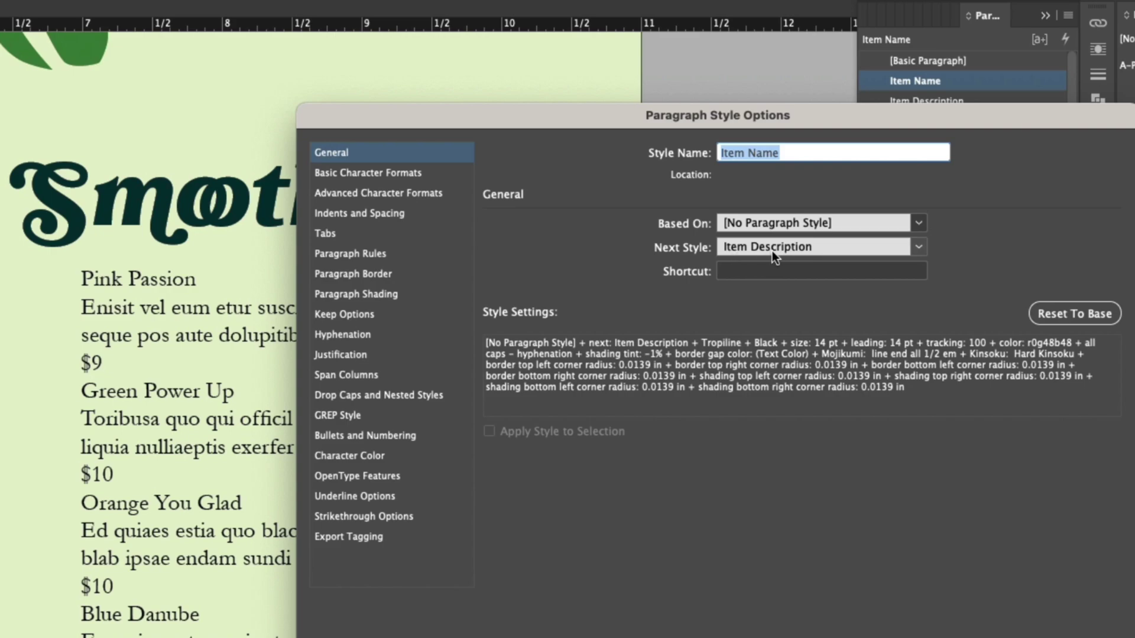
key(Return)
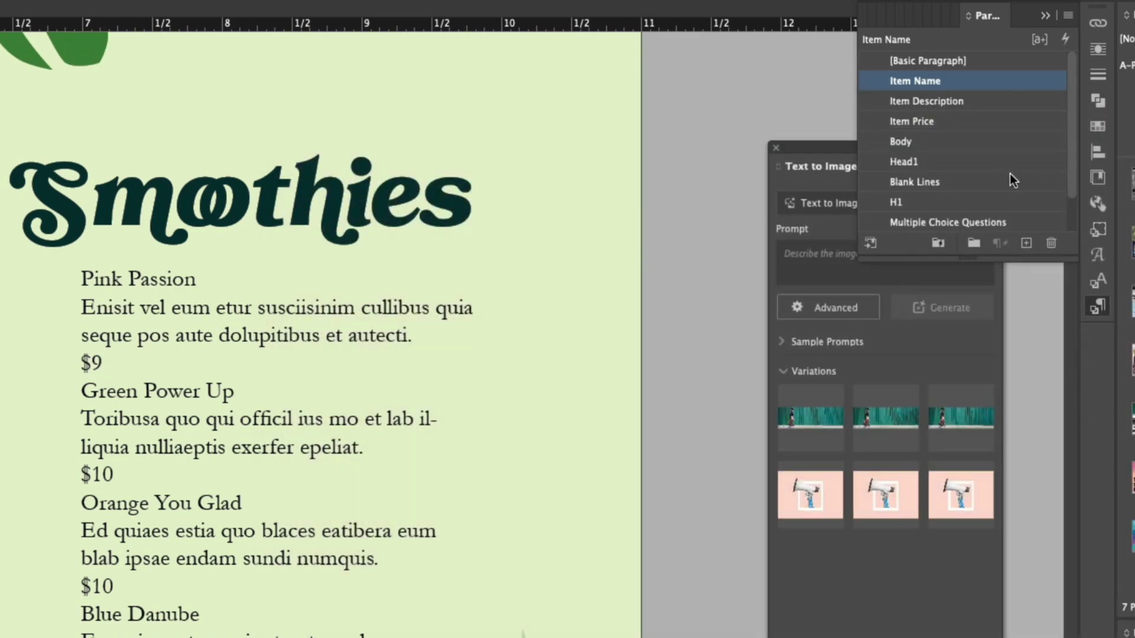
double_click(940, 104)
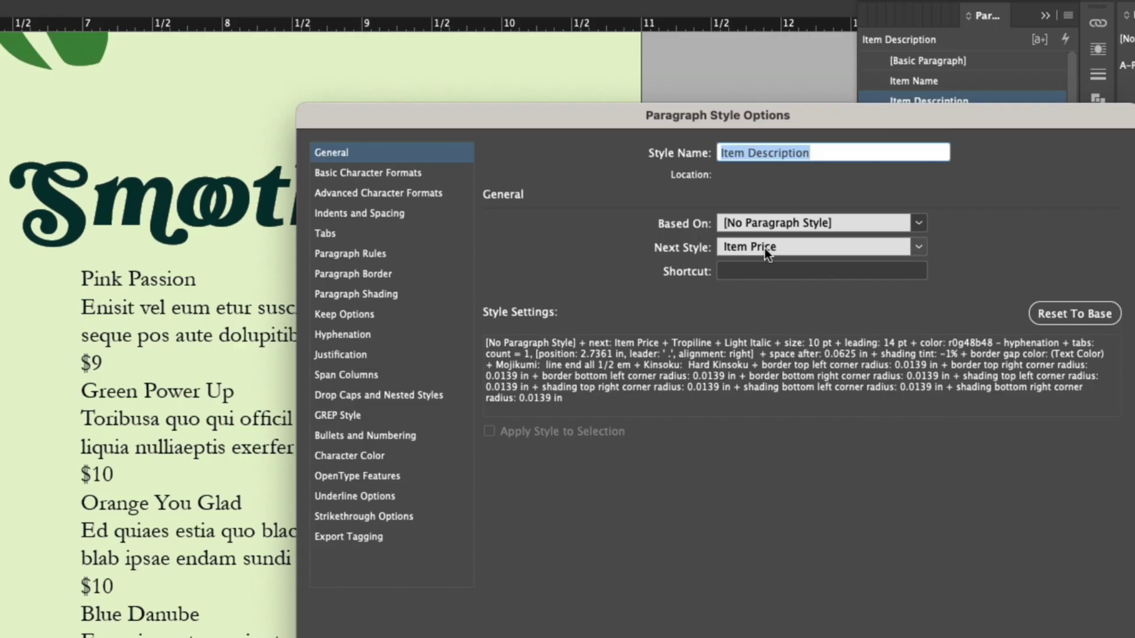
key(Return)
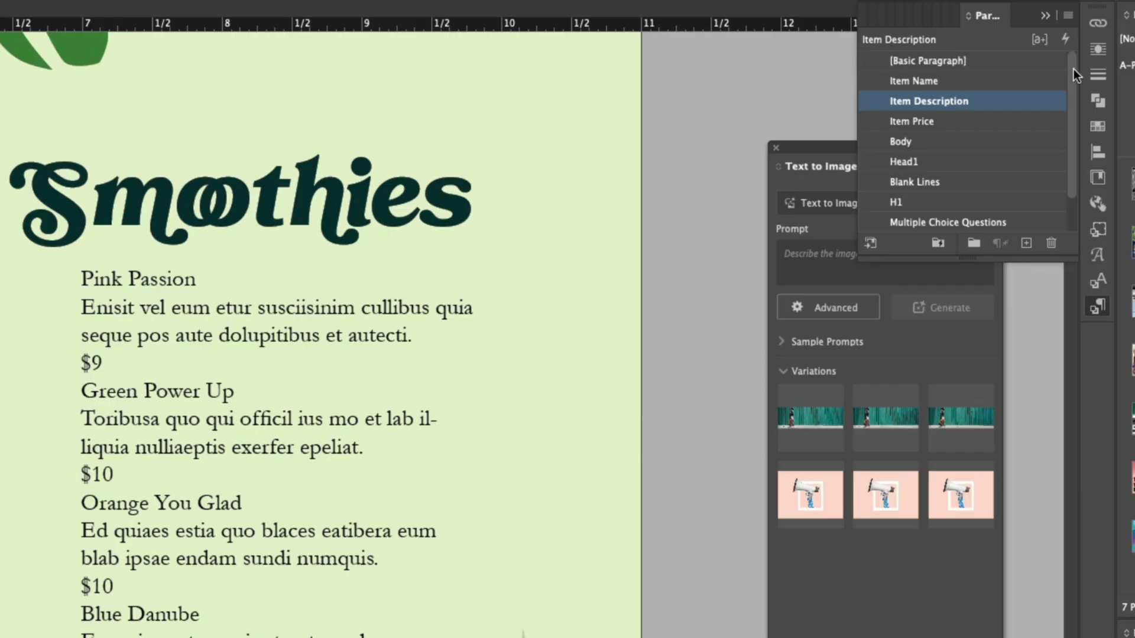
double_click(931, 122)
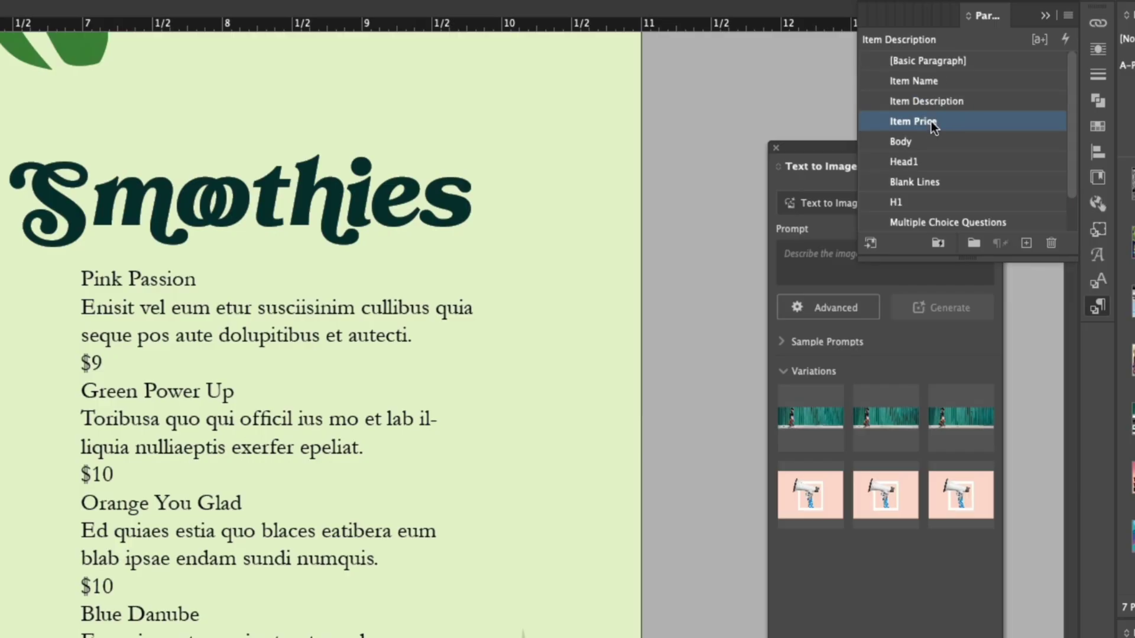
click(746, 246)
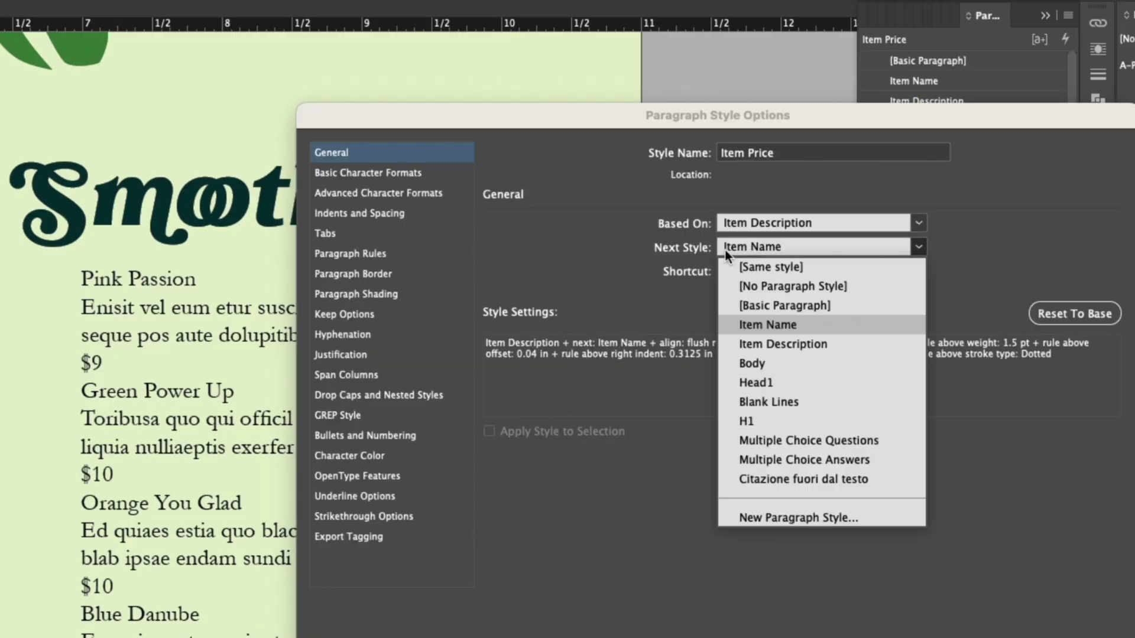
click(671, 253)
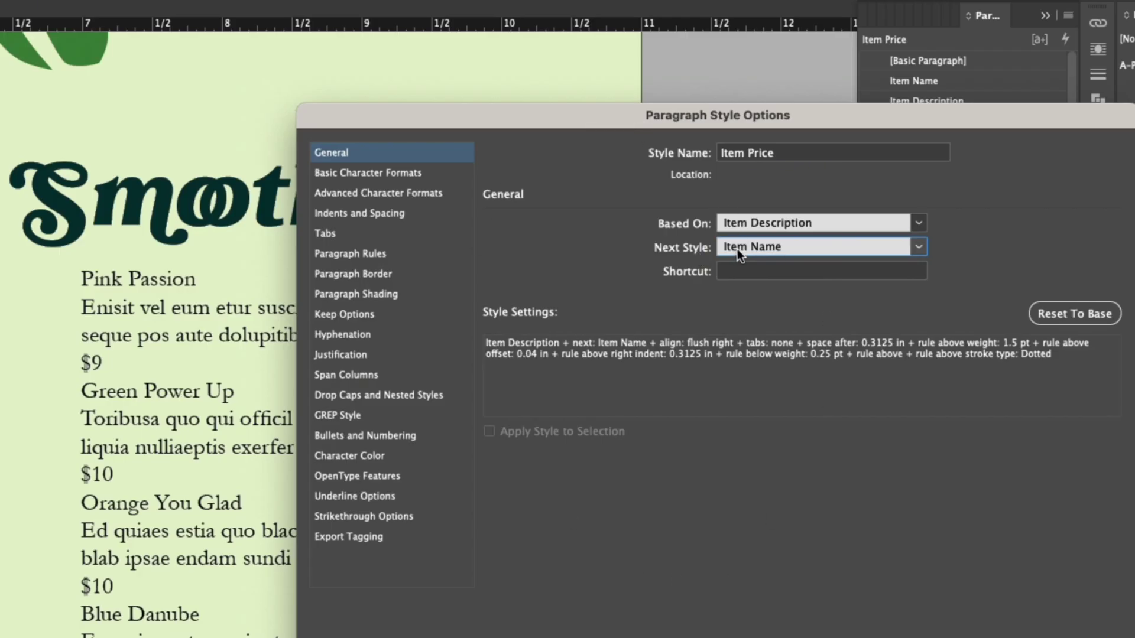
key(Return)
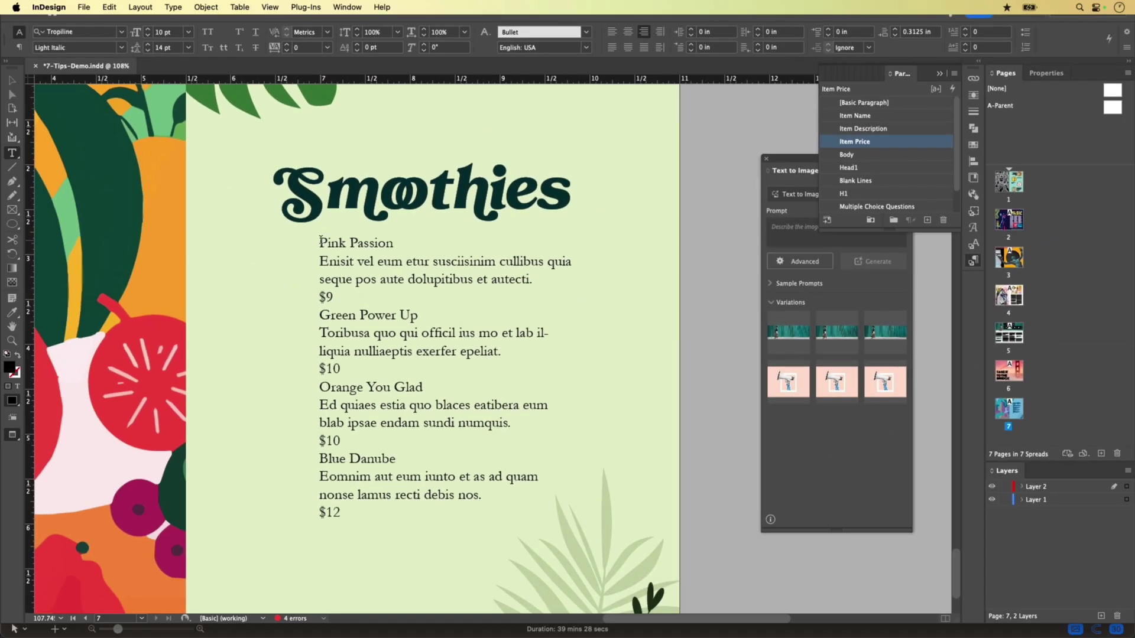
Select all menu text and apply "Item Name" then Next Style, viewing at 100%.
click(572, 178)
click(446, 520)
key(cmd+a)
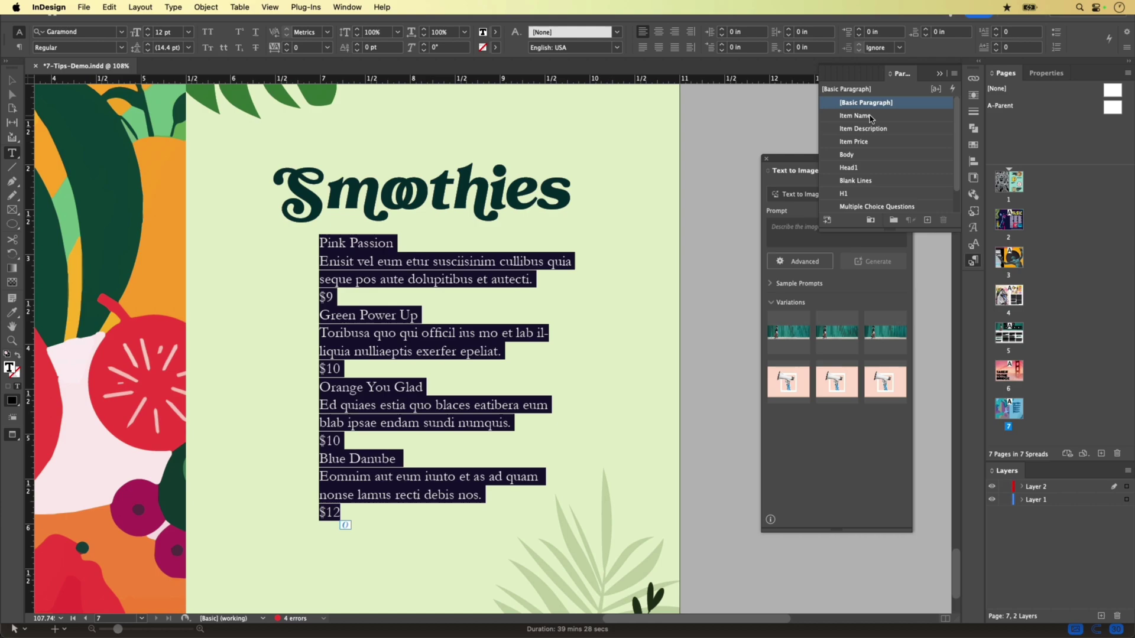
right_click(870, 118)
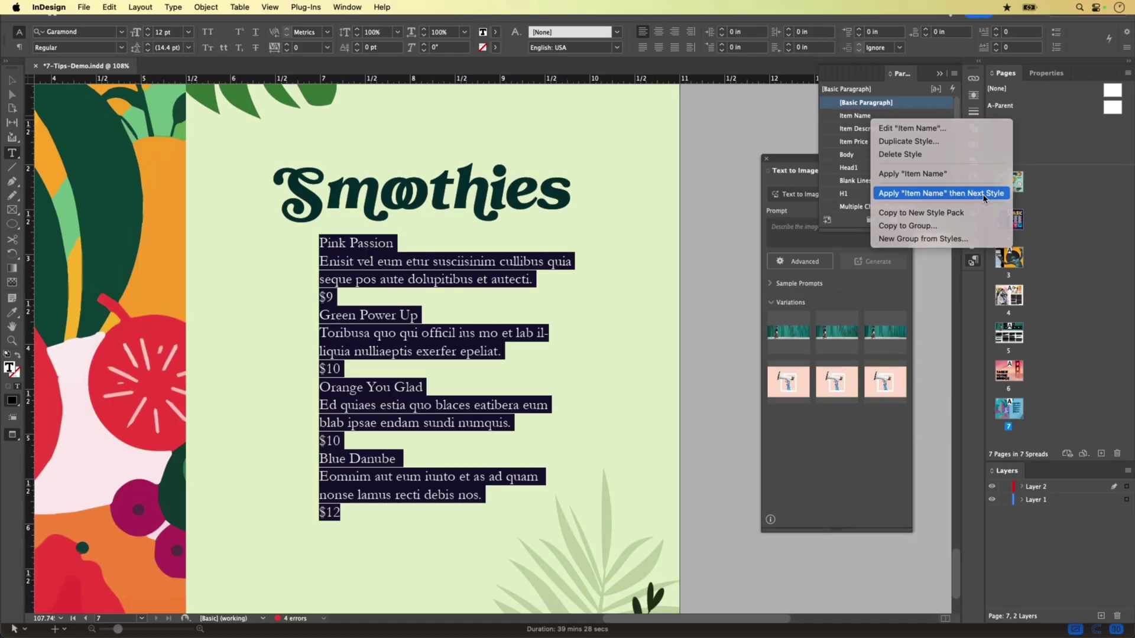
click(1009, 234)
key(super+1)
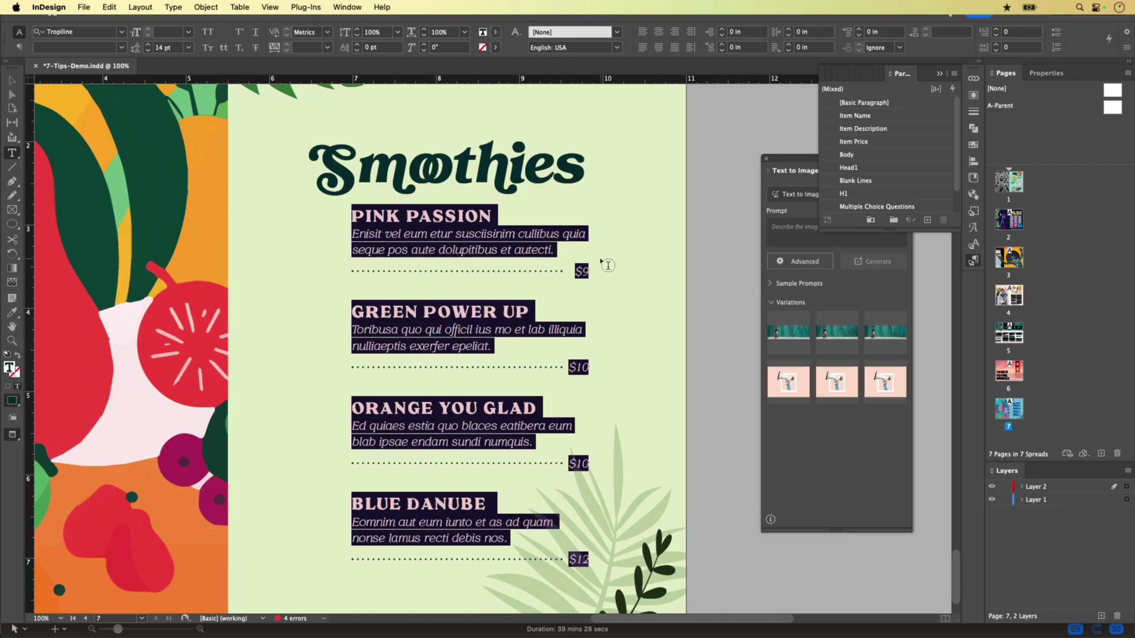
key(Escape)
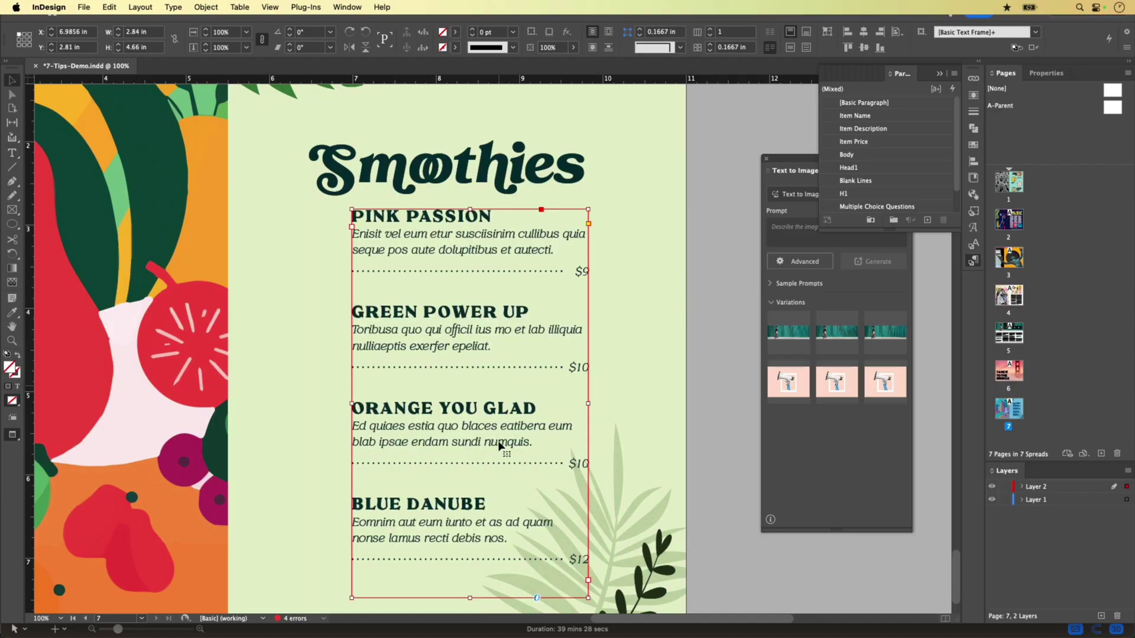